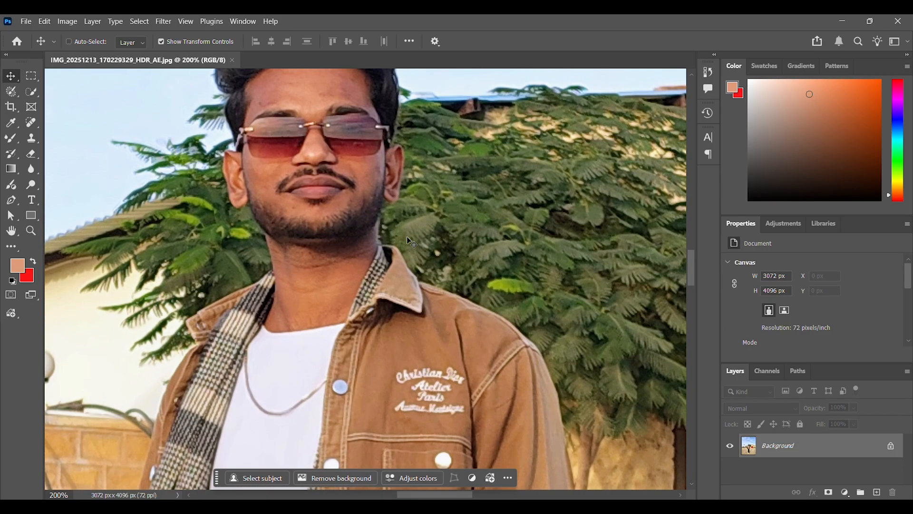
Step: Remove the blemishes on the man's forehead with the Spot Healing Brush
{"action": "key", "text": "space"}
{"action": "left_click_drag", "start_coordinate": [260, 215], "coordinate": [302, 360]}
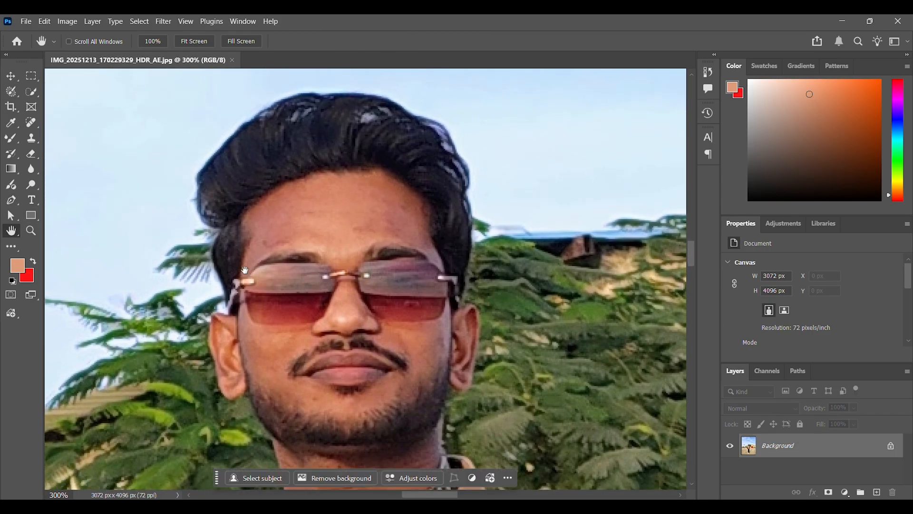
{"action": "left_click_drag", "start_coordinate": [245, 270], "coordinate": [249, 253]}
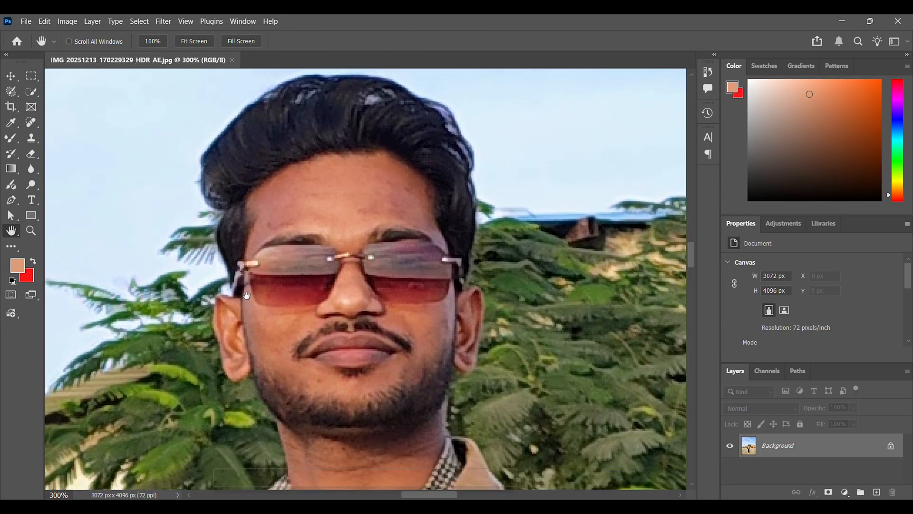
{"action": "left_click", "coordinate": [38, 126]}
{"action": "right_click", "coordinate": [311, 195]}
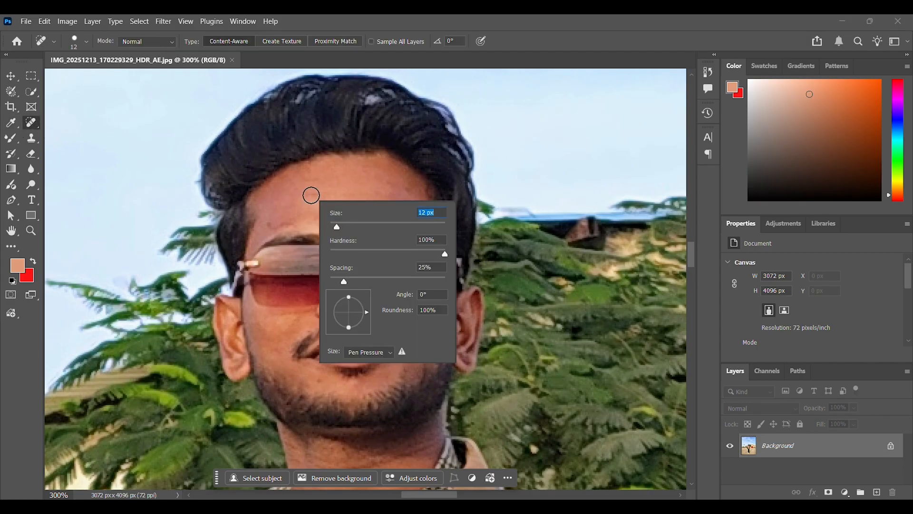
{"action": "left_click", "coordinate": [311, 195]}
{"action": "left_click", "coordinate": [362, 210]}
{"action": "left_click", "coordinate": [393, 204]}
{"action": "left_click", "coordinate": [373, 191]}
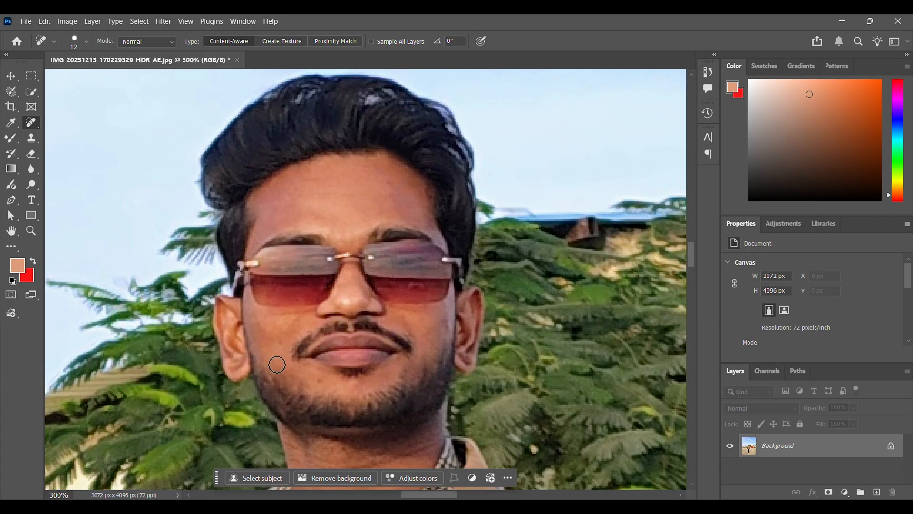
Step: Heal the small skin spots on both of the man's cheeks
{"action": "left_click", "coordinate": [435, 348]}
{"action": "left_click", "coordinate": [281, 342]}
{"action": "left_click", "coordinate": [291, 319]}
Step: Sample the forehead skin tone with the Eyedropper and smooth the forehead and cheeks with the Mixer Brush
{"action": "left_click", "coordinate": [18, 141]}
{"action": "right_click", "coordinate": [18, 141]}
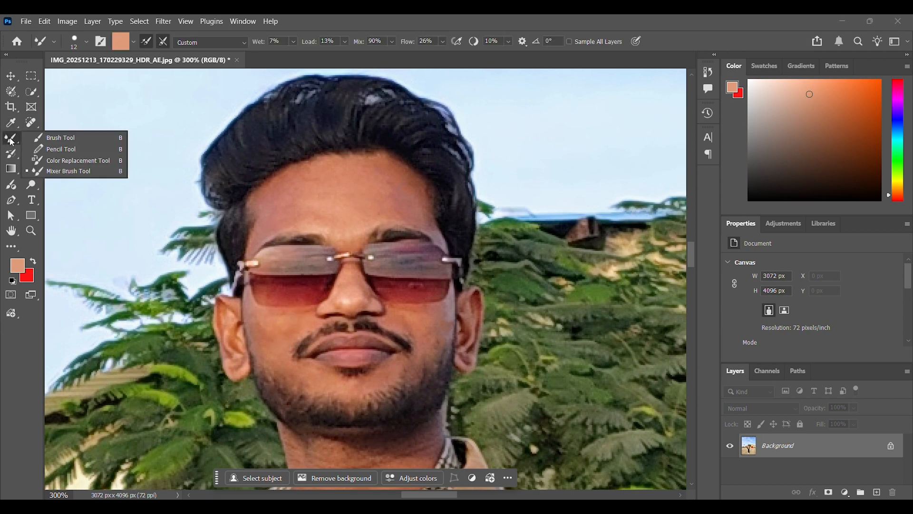
{"action": "left_click", "coordinate": [58, 172]}
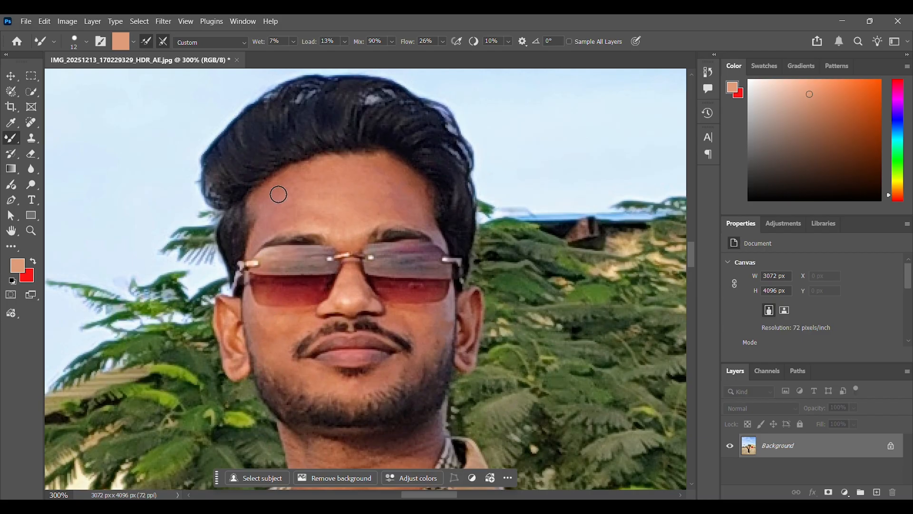
{"action": "left_click", "coordinate": [12, 124]}
{"action": "right_click", "coordinate": [13, 127]}
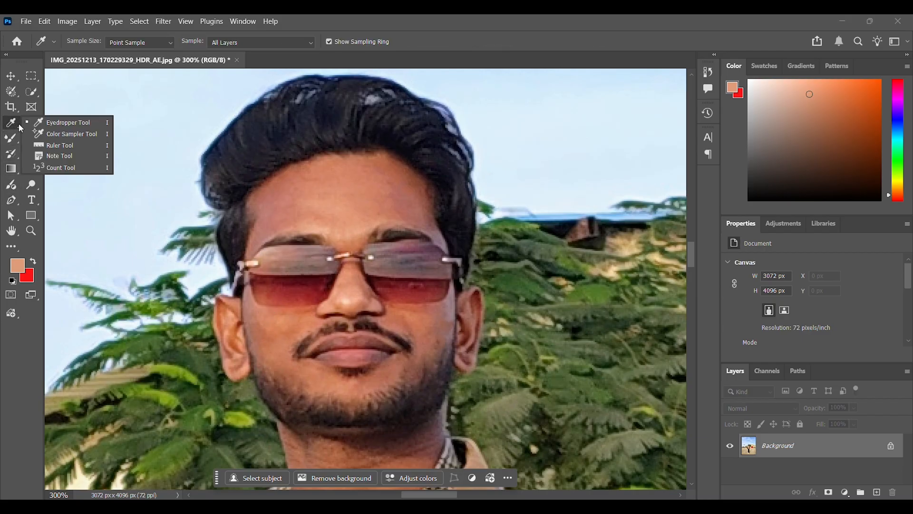
{"action": "left_click", "coordinate": [12, 123]}
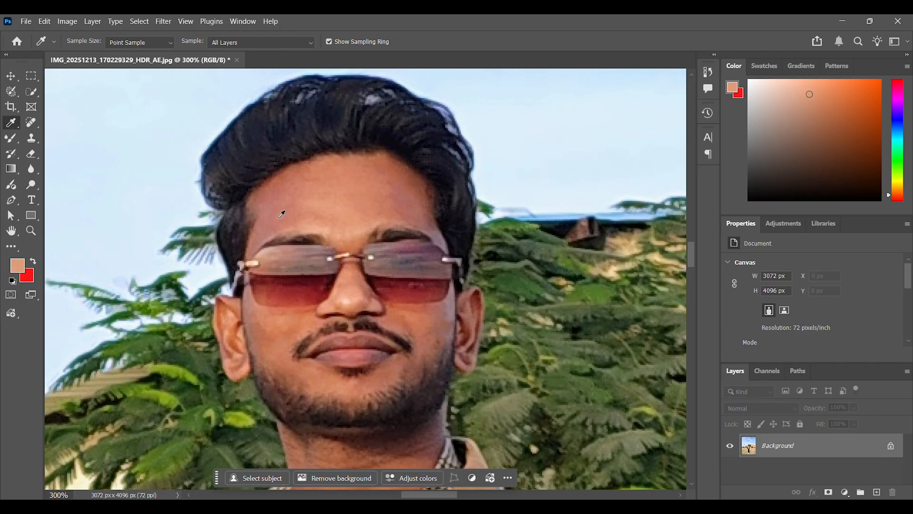
{"action": "left_click", "coordinate": [317, 207]}
{"action": "left_click", "coordinate": [12, 140]}
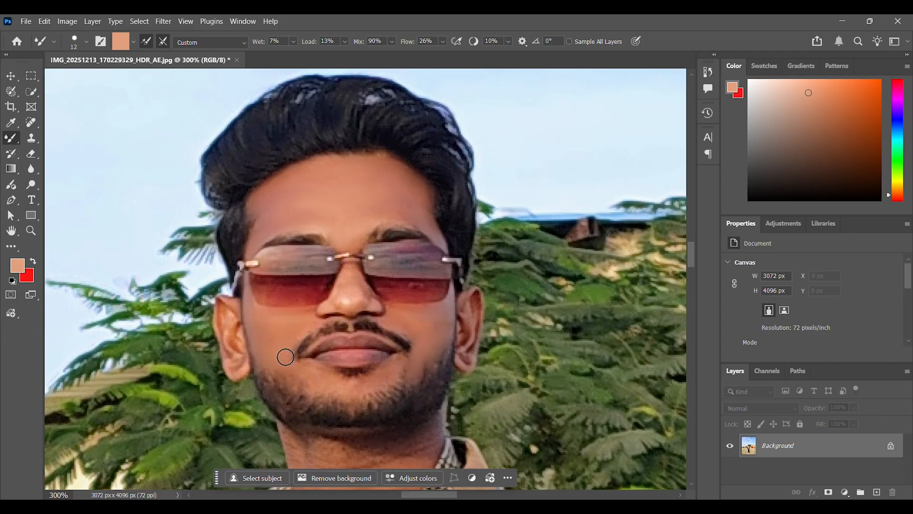
Step: Reduce the Mixer Brush size to 7 px and smooth the finer skin areas around the nose and mouth
{"action": "right_click", "coordinate": [321, 350]}
{"action": "left_click_drag", "start_coordinate": [349, 316], "coordinate": [346, 315]}
{"action": "key", "text": "Return"}
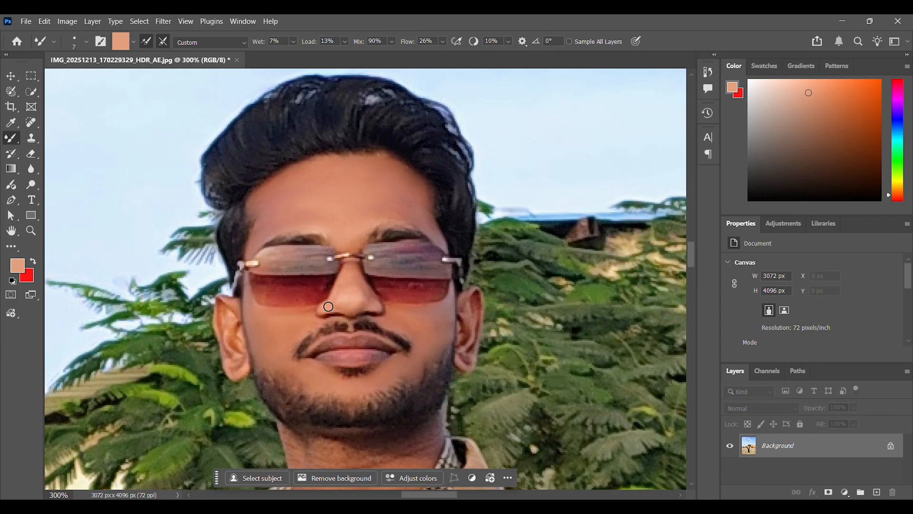
Step: Smooth the skin on both ears with the Mixer Brush
{"action": "scroll", "coordinate": [333, 220], "scroll_direction": "down", "scroll_amount": 3}
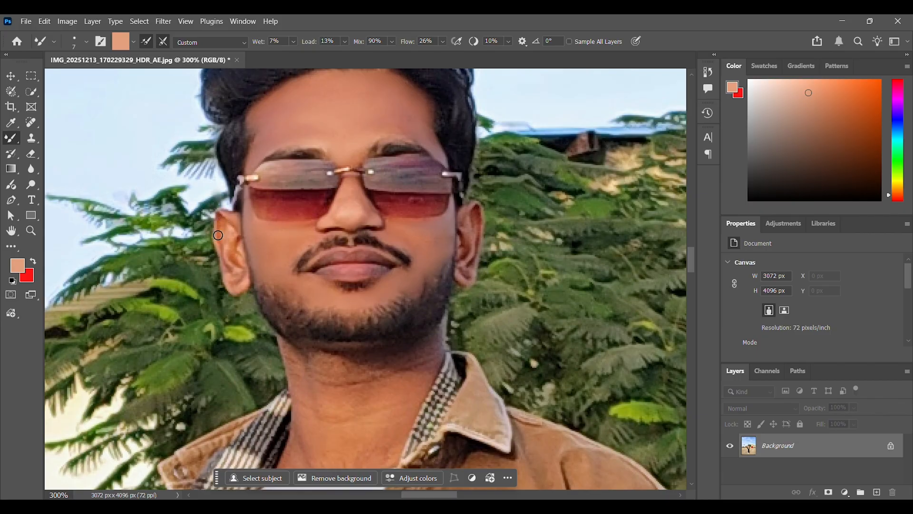
{"action": "left_click_drag", "start_coordinate": [229, 265], "coordinate": [236, 284]}
{"action": "mouse_move", "coordinate": [477, 247]}
{"action": "left_mouse_down"}
{"action": "mouse_move", "coordinate": [463, 276]}
{"action": "mouse_move", "coordinate": [466, 227]}
{"action": "left_mouse_up"}
Step: Set the Mixer Brush size to 14 px and smooth the skin of the neck below the beard
{"action": "scroll", "coordinate": [453, 300], "scroll_direction": "down", "scroll_amount": 3}
{"action": "right_click", "coordinate": [355, 302]}
{"action": "left_click_drag", "start_coordinate": [414, 314], "coordinate": [417, 314]}
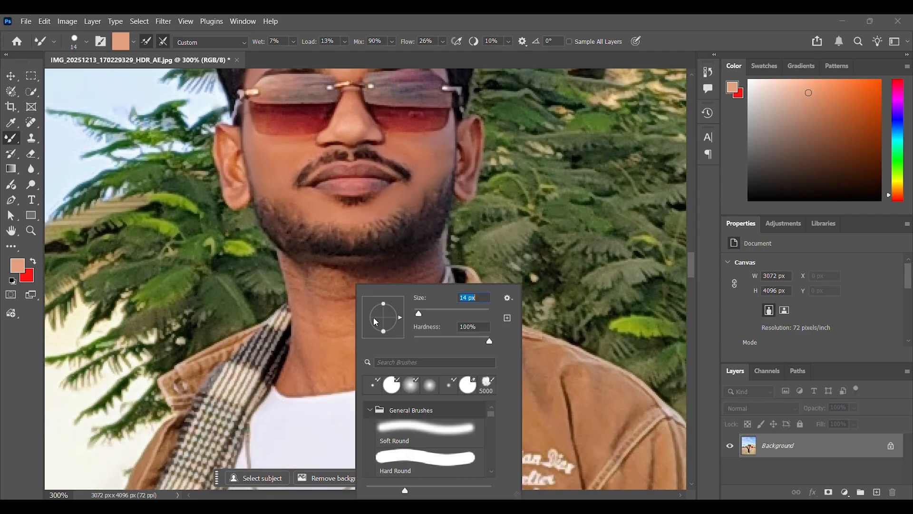
{"action": "key", "text": "Return"}
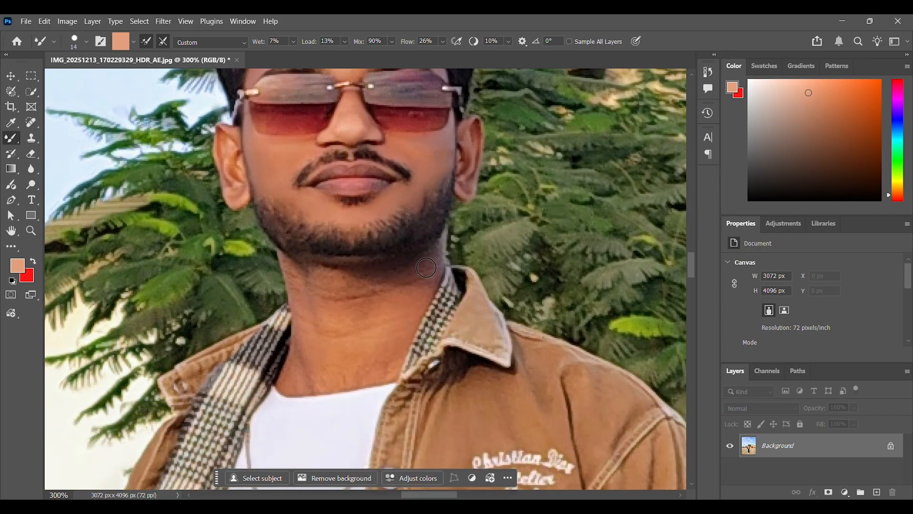
{"action": "mouse_move", "coordinate": [432, 267]}
{"action": "left_mouse_down"}
{"action": "mouse_move", "coordinate": [392, 354]}
{"action": "mouse_move", "coordinate": [384, 343]}
{"action": "left_mouse_up"}
{"action": "left_click_drag", "start_coordinate": [416, 296], "coordinate": [356, 349]}
{"action": "mouse_move", "coordinate": [401, 283]}
{"action": "left_mouse_down"}
{"action": "mouse_move", "coordinate": [367, 376]}
{"action": "mouse_move", "coordinate": [303, 380]}
{"action": "mouse_move", "coordinate": [298, 352]}
{"action": "mouse_move", "coordinate": [284, 384]}
{"action": "mouse_move", "coordinate": [323, 384]}
{"action": "mouse_move", "coordinate": [292, 385]}
{"action": "mouse_move", "coordinate": [319, 385]}
{"action": "mouse_move", "coordinate": [314, 341]}
{"action": "mouse_move", "coordinate": [295, 351]}
{"action": "mouse_move", "coordinate": [288, 367]}
{"action": "mouse_move", "coordinate": [310, 291]}
{"action": "mouse_move", "coordinate": [306, 319]}
{"action": "mouse_move", "coordinate": [352, 335]}
{"action": "mouse_move", "coordinate": [291, 262]}
{"action": "mouse_move", "coordinate": [283, 274]}
{"action": "mouse_move", "coordinate": [298, 273]}
{"action": "mouse_move", "coordinate": [301, 321]}
{"action": "mouse_move", "coordinate": [296, 275]}
{"action": "mouse_move", "coordinate": [343, 302]}
{"action": "mouse_move", "coordinate": [361, 297]}
{"action": "mouse_move", "coordinate": [320, 302]}
{"action": "mouse_move", "coordinate": [354, 299]}
{"action": "mouse_move", "coordinate": [323, 331]}
{"action": "mouse_move", "coordinate": [339, 335]}
{"action": "mouse_move", "coordinate": [323, 321]}
{"action": "mouse_move", "coordinate": [346, 297]}
{"action": "mouse_move", "coordinate": [323, 269]}
{"action": "mouse_move", "coordinate": [321, 277]}
{"action": "mouse_move", "coordinate": [369, 278]}
{"action": "mouse_move", "coordinate": [326, 293]}
{"action": "mouse_move", "coordinate": [331, 278]}
{"action": "mouse_move", "coordinate": [365, 308]}
{"action": "left_mouse_up"}
Step: Set the Mixer Brush size to 9 px and blend the neck edges under the jaw and near the neckline
{"action": "right_click", "coordinate": [300, 278]}
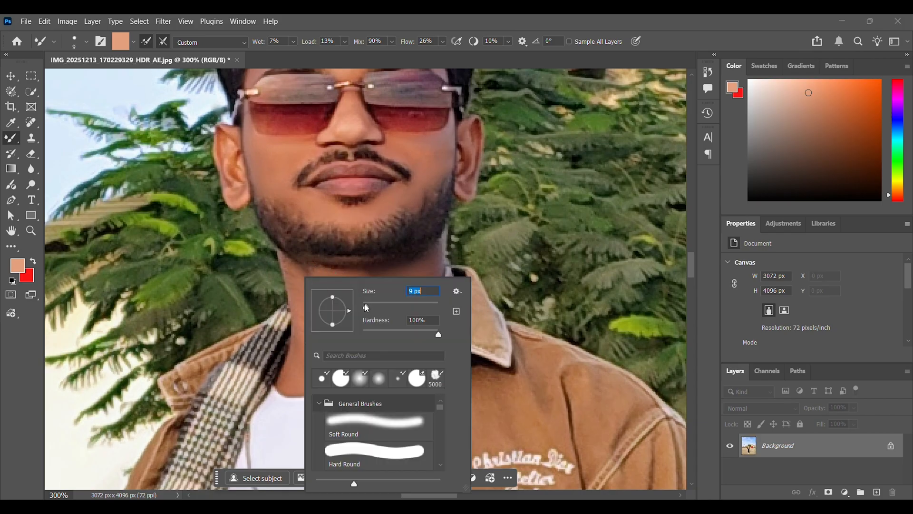
{"action": "left_click", "coordinate": [287, 268]}
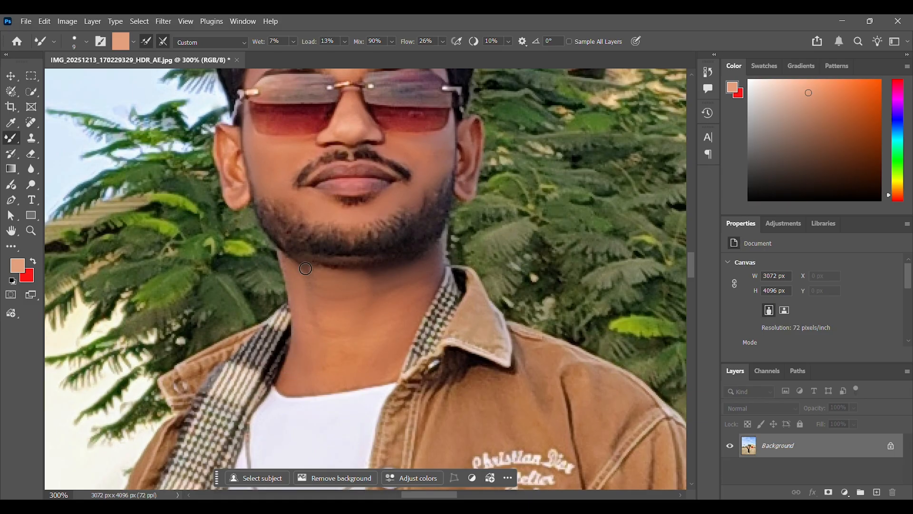
{"action": "scroll", "coordinate": [401, 275], "scroll_direction": "down", "scroll_amount": 2}
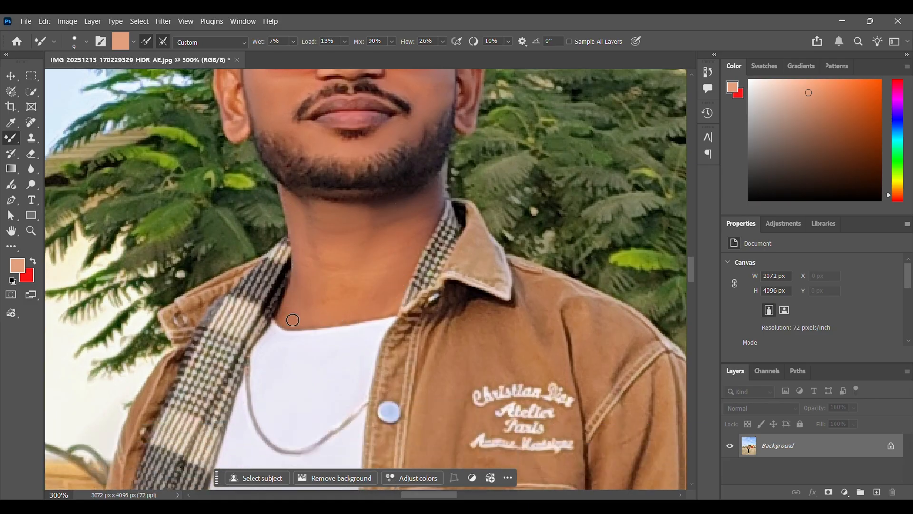
Step: Smooth the skin and fingers of the hand wearing the watch with the Mixer Brush
{"action": "scroll", "coordinate": [364, 262], "scroll_direction": "down", "scroll_amount": 15}
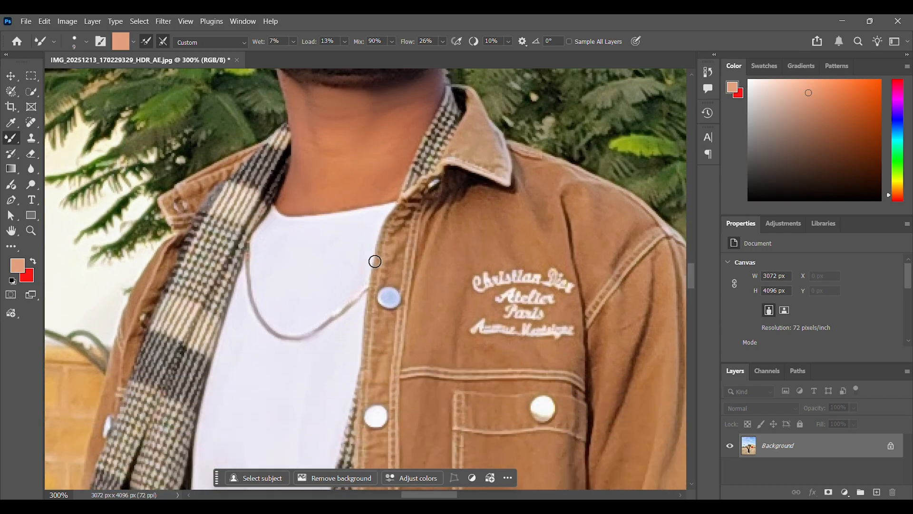
{"action": "scroll", "coordinate": [399, 287], "scroll_direction": "down", "scroll_amount": 10}
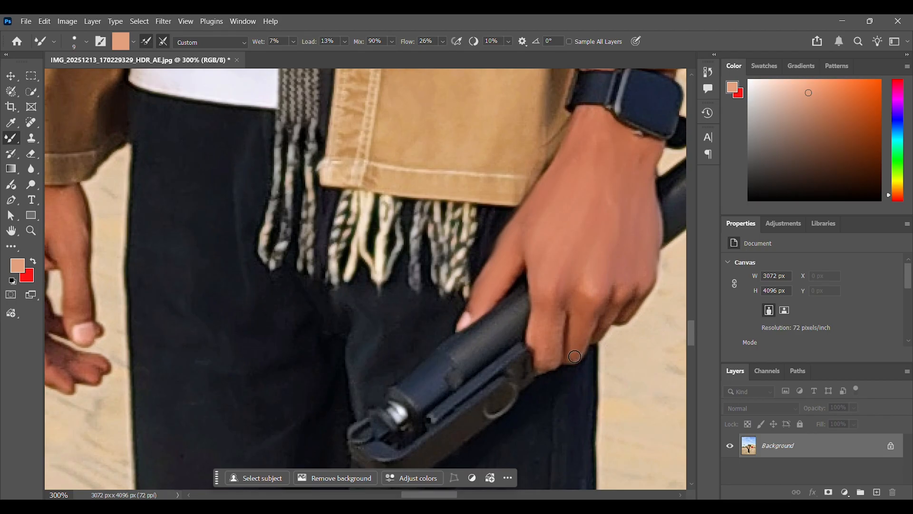
{"action": "left_click_drag", "start_coordinate": [557, 321], "coordinate": [548, 359]}
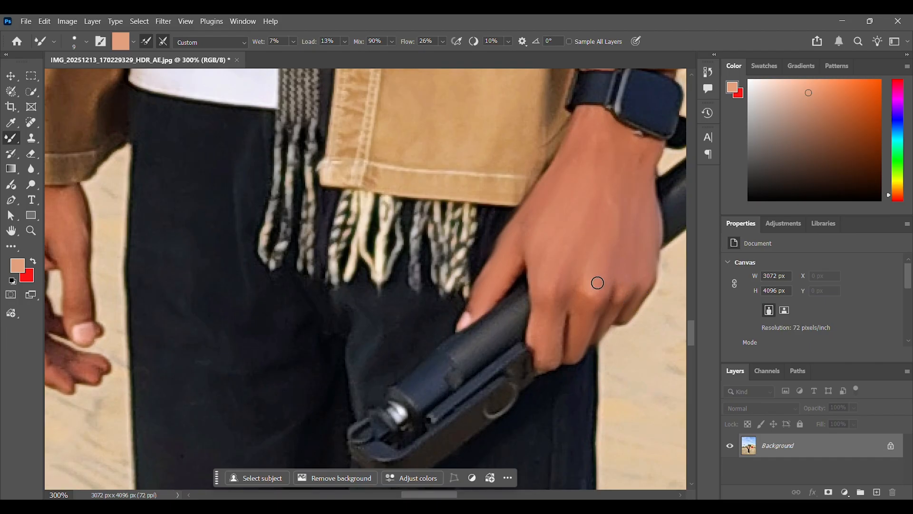
Step: Smooth the skin of the man's other, empty hand with the Mixer Brush
{"action": "left_click", "coordinate": [11, 233]}
{"action": "left_click_drag", "start_coordinate": [79, 251], "coordinate": [322, 271]}
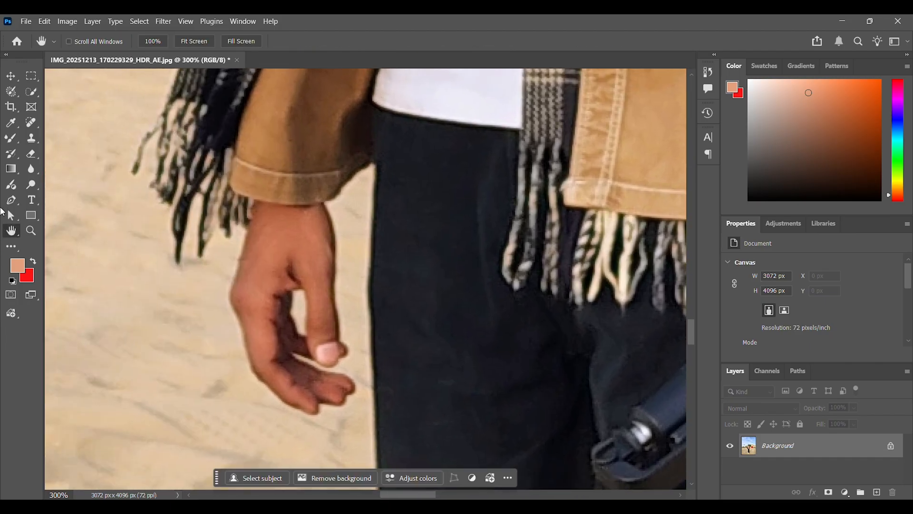
{"action": "left_click", "coordinate": [11, 138]}
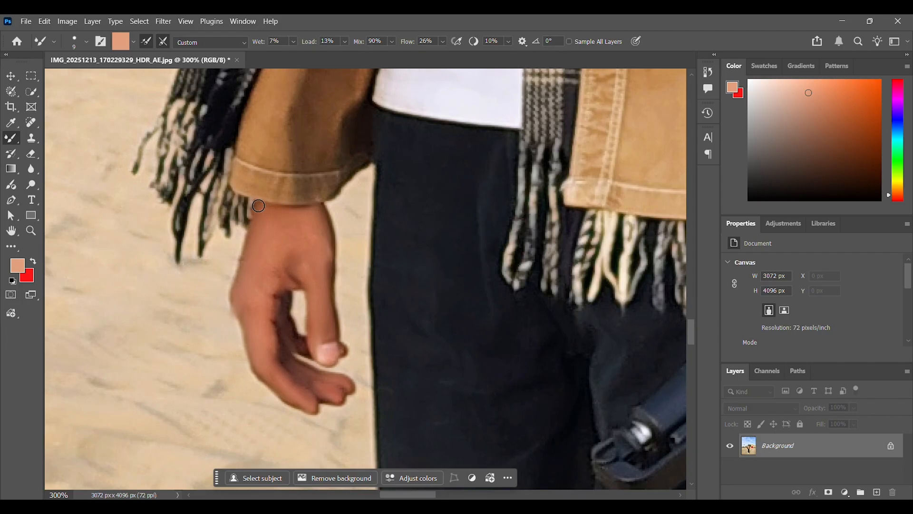
{"action": "scroll", "coordinate": [321, 280], "scroll_direction": "down", "scroll_amount": 1}
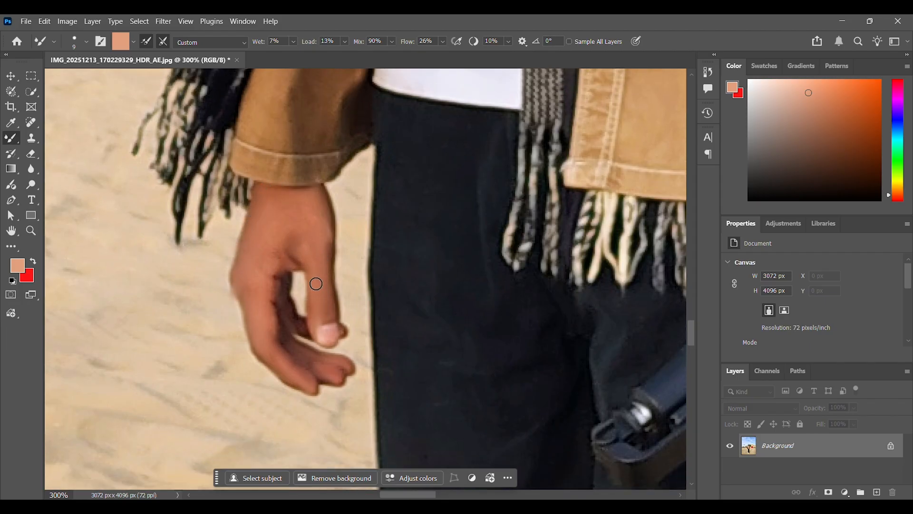
Step: Open the Levels adjustment for the whole photo and bring up its auto color correction options
{"action": "scroll", "coordinate": [308, 291], "scroll_direction": "down", "scroll_amount": 5}
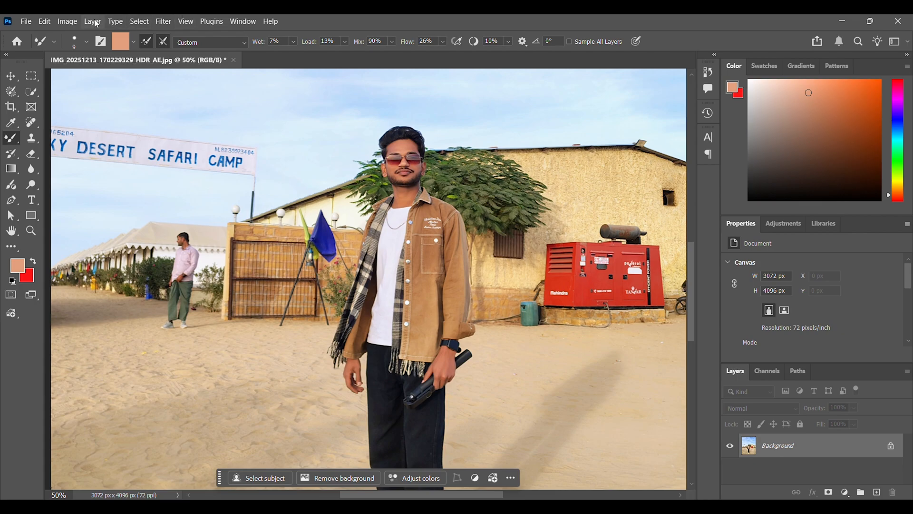
{"action": "left_click", "coordinate": [67, 21]}
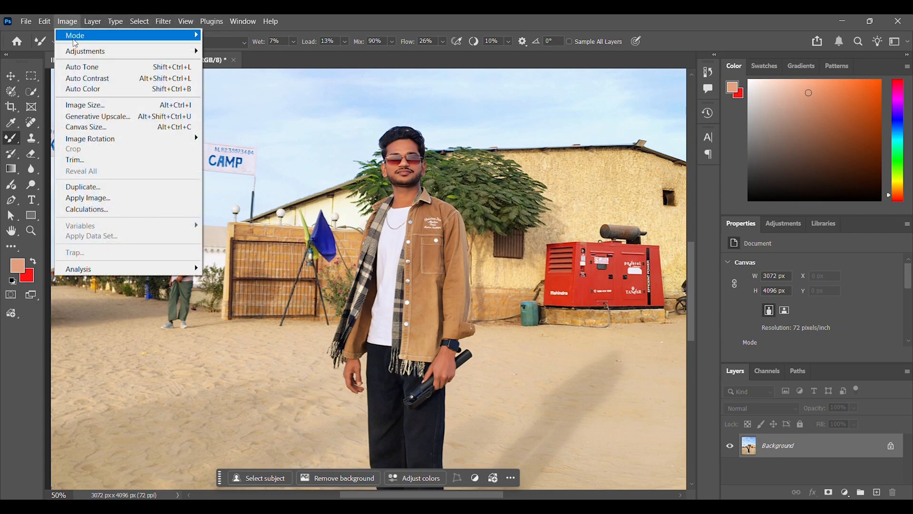
{"action": "mouse_move", "coordinate": [82, 56]}
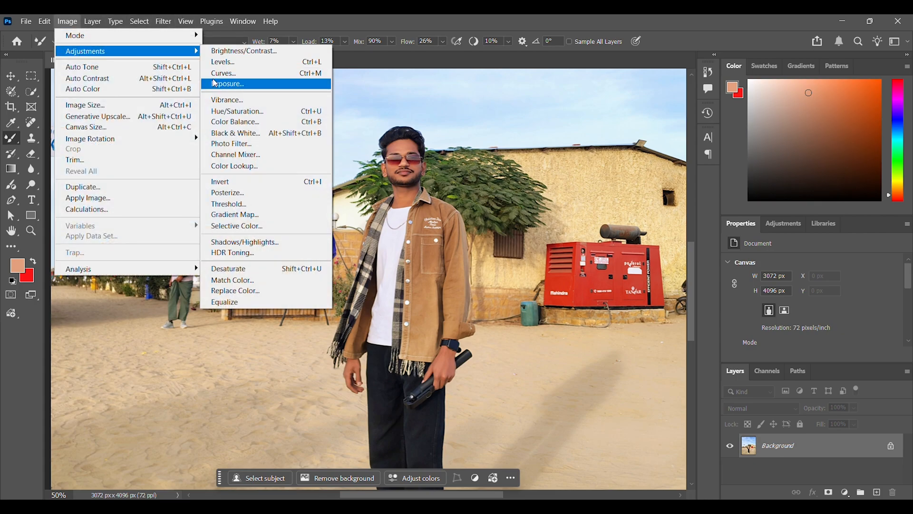
{"action": "left_click", "coordinate": [222, 62]}
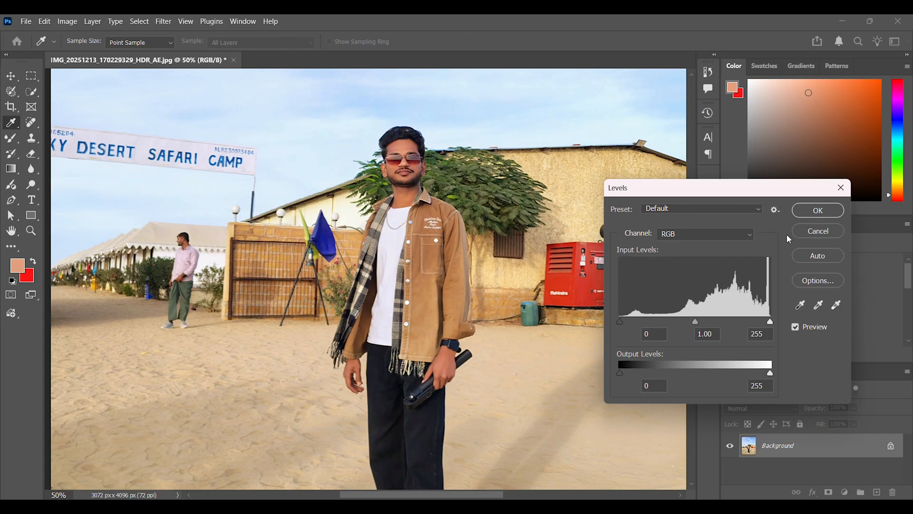
{"action": "left_click", "coordinate": [814, 283]}
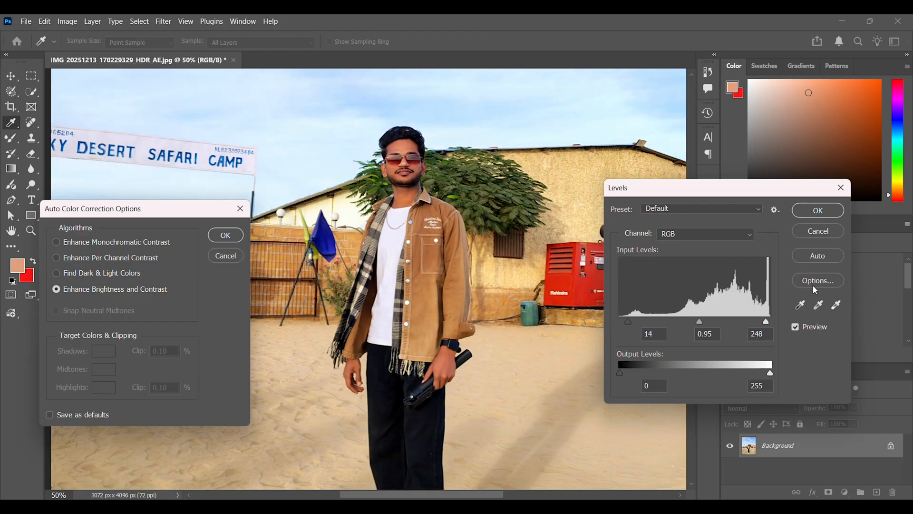
Step: Compare the auto color correction algorithms and apply Enhance Per Channel Contrast
{"action": "left_click", "coordinate": [56, 273]}
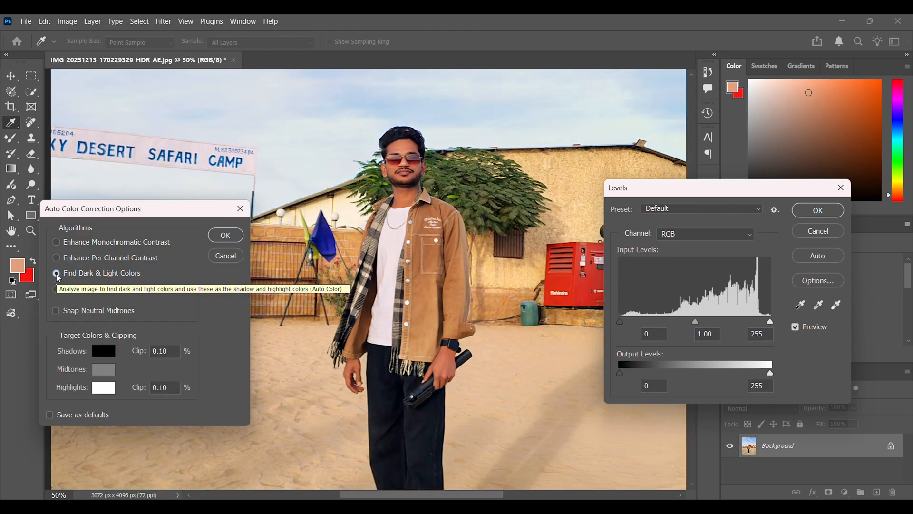
{"action": "left_click", "coordinate": [57, 258]}
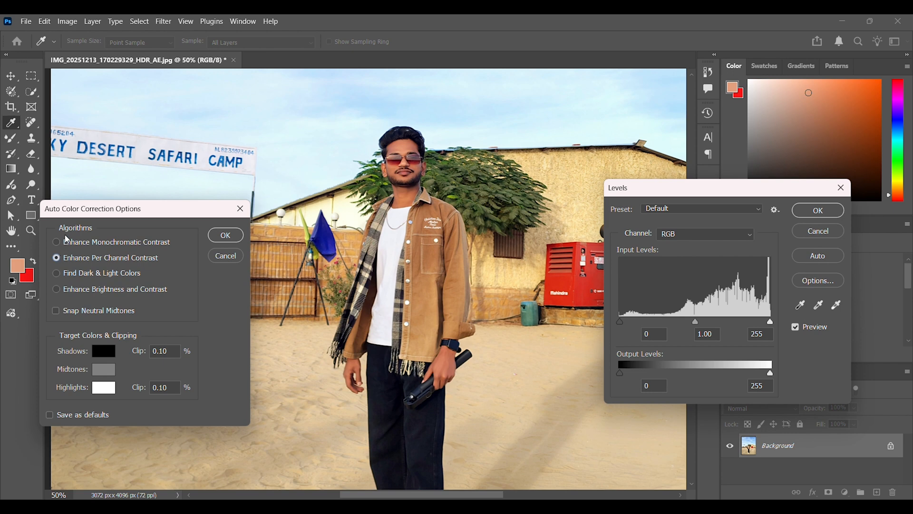
{"action": "left_click_drag", "start_coordinate": [71, 208], "coordinate": [186, 239]}
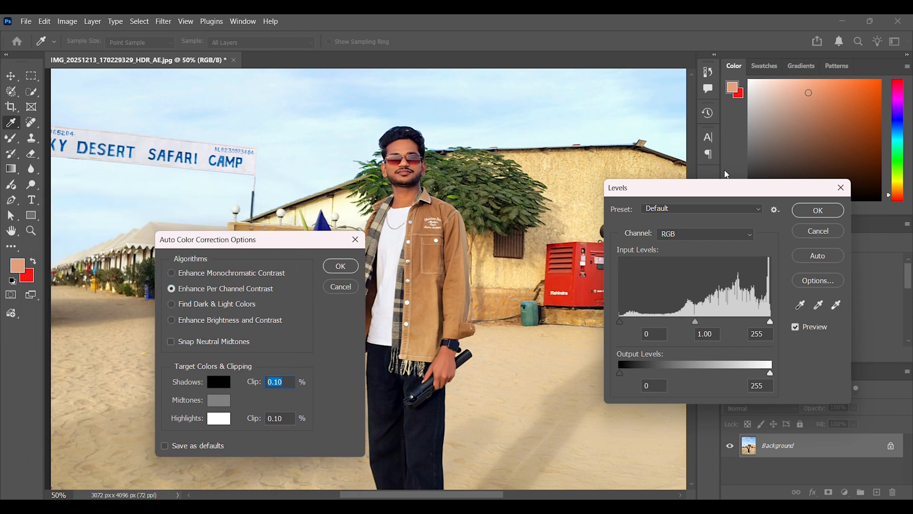
{"action": "left_click_drag", "start_coordinate": [196, 245], "coordinate": [59, 278]}
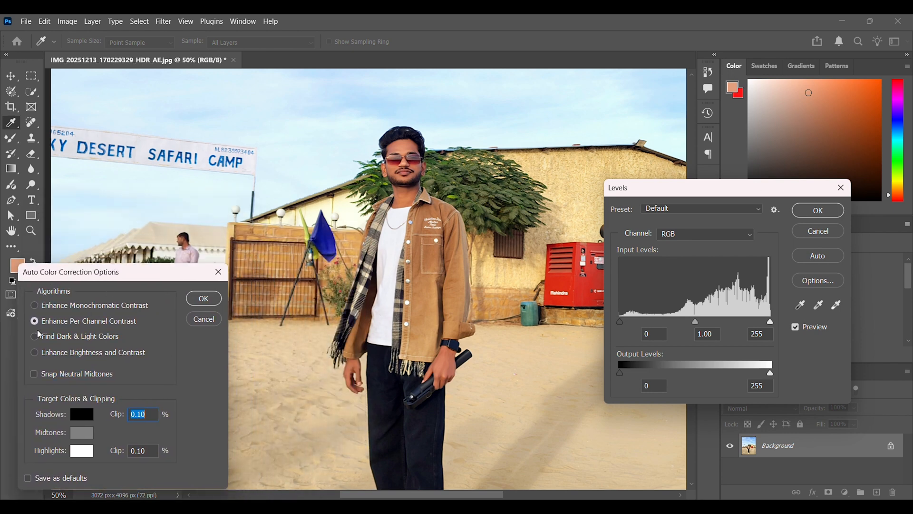
{"action": "left_click", "coordinate": [36, 306]}
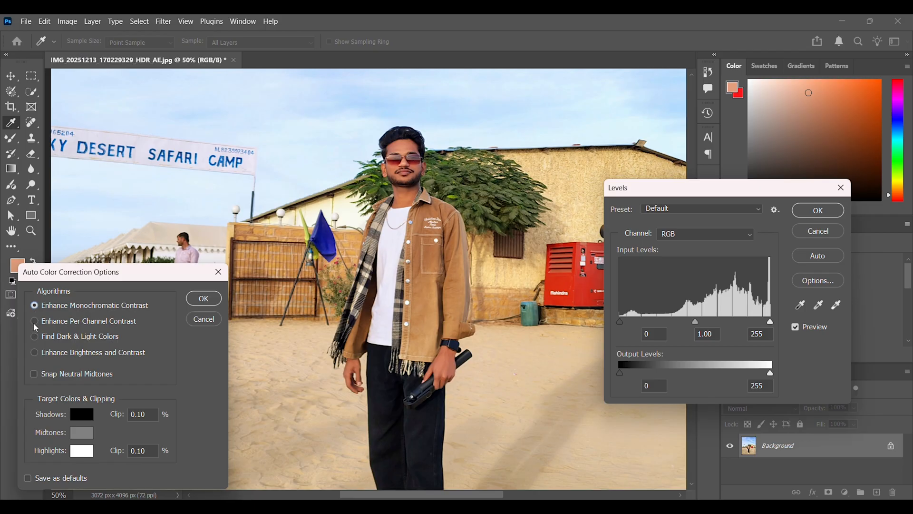
{"action": "left_click", "coordinate": [34, 322]}
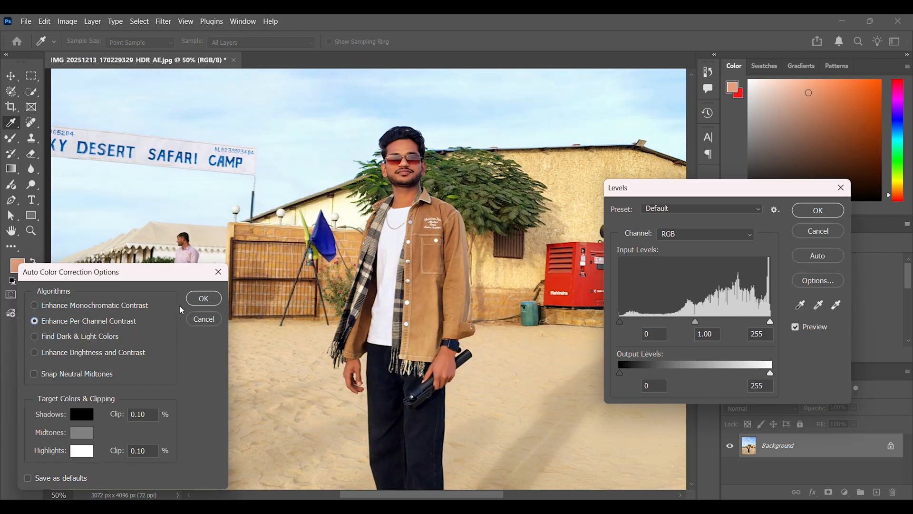
{"action": "left_click", "coordinate": [204, 299]}
Step: Set the Levels gray point by sampling the brown jacket
{"action": "scroll", "coordinate": [798, 311], "scroll_direction": "down", "scroll_amount": 1}
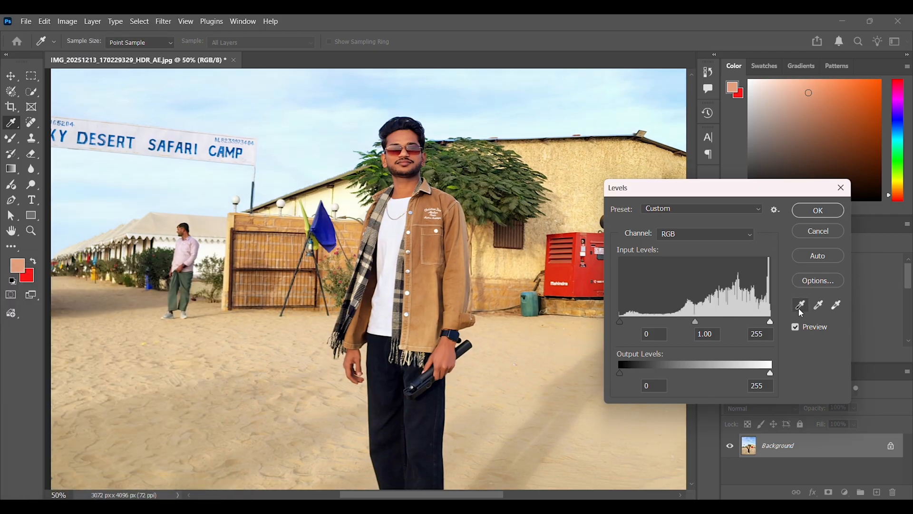
{"action": "left_click", "coordinate": [817, 308]}
{"action": "left_click", "coordinate": [425, 261]}
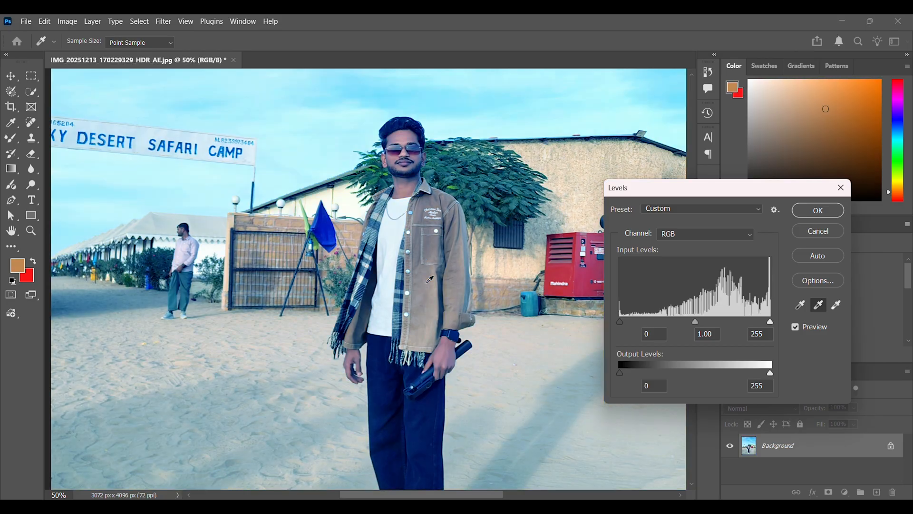
Step: Revert the blue-tinting gray point sample on the jacket and apply the Levels preset Increase Contrast 1
{"action": "left_click", "coordinate": [428, 281]}
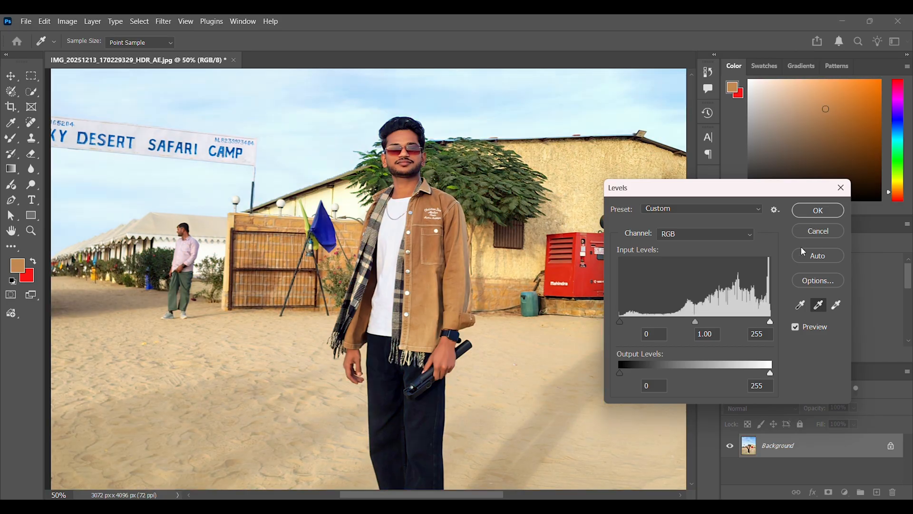
{"action": "left_click", "coordinate": [677, 208]}
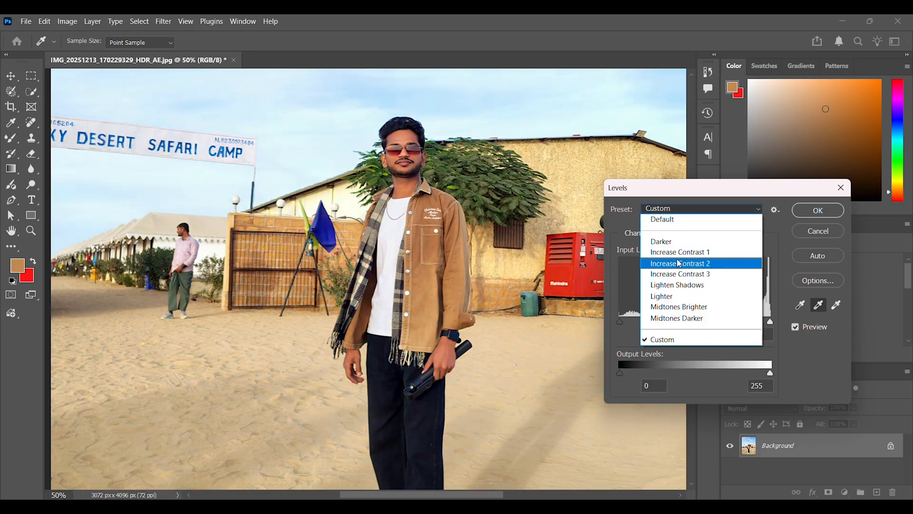
{"action": "left_click", "coordinate": [679, 264]}
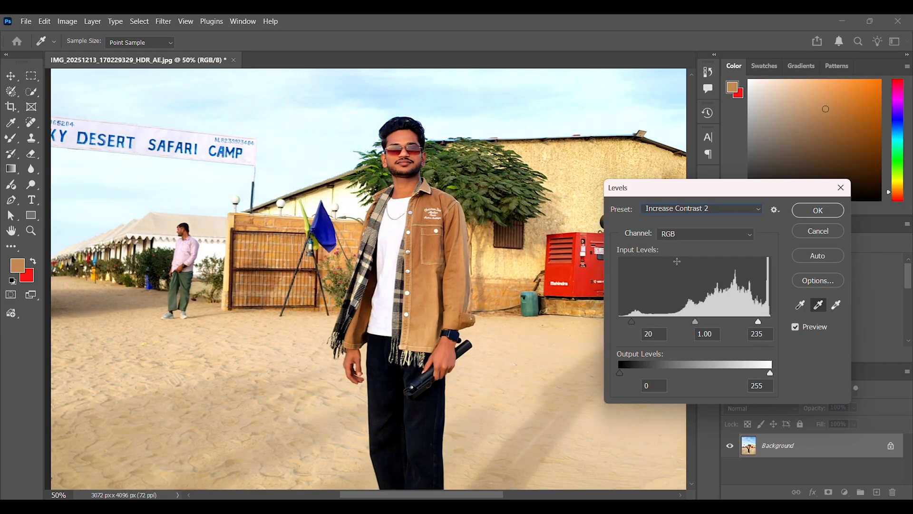
{"action": "left_click", "coordinate": [684, 212]}
{"action": "left_click", "coordinate": [677, 247]}
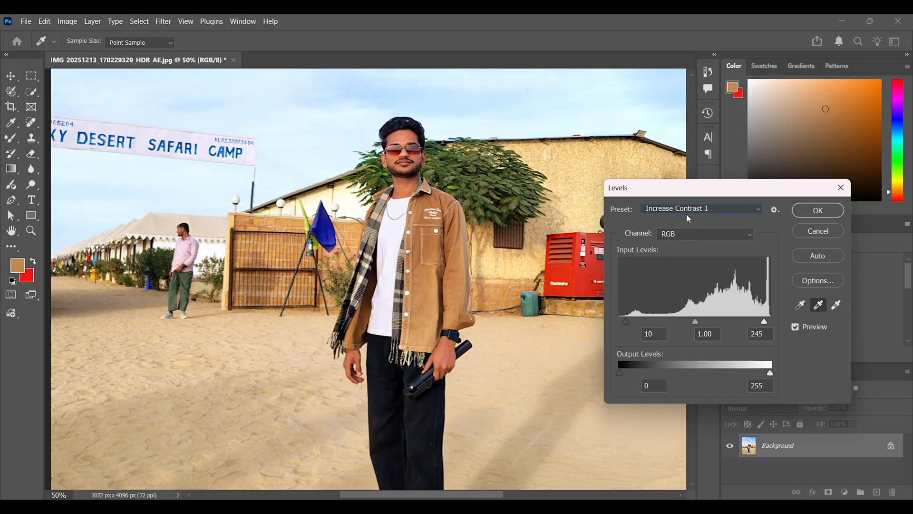
{"action": "left_click", "coordinate": [819, 210]}
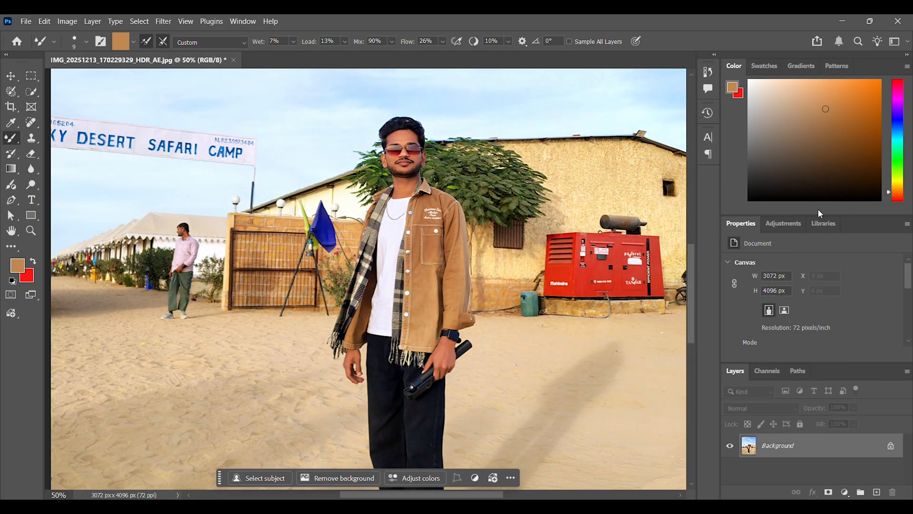
Step: Open the photo in the Camera Raw Filter at full screen size and set Exposure to +0.05
{"action": "left_click", "coordinate": [165, 21]}
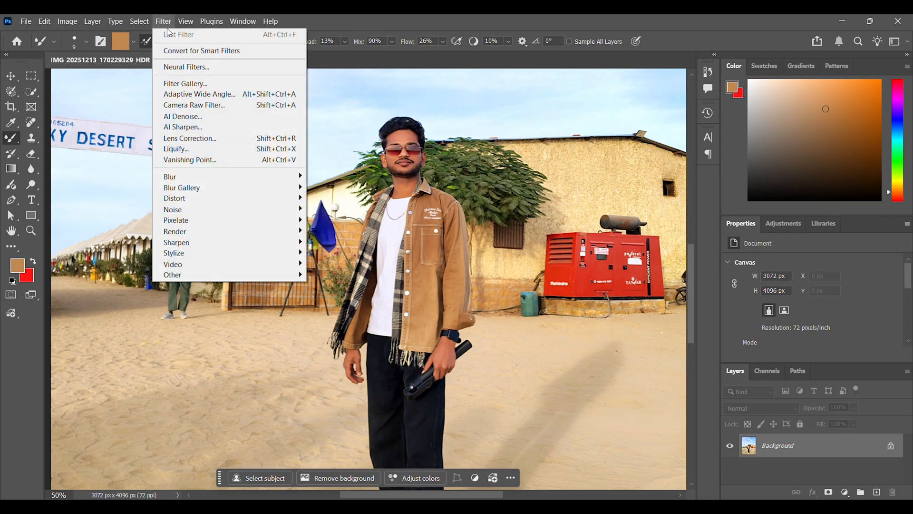
{"action": "left_click", "coordinate": [184, 105]}
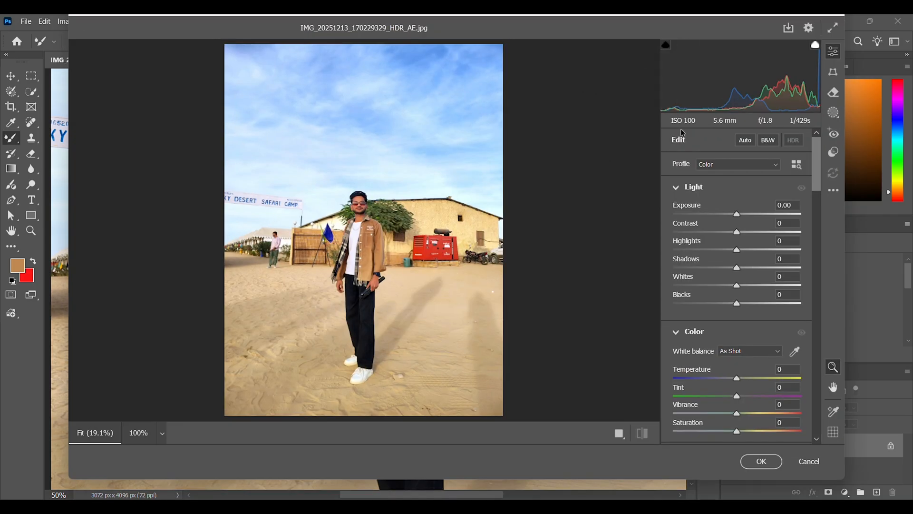
{"action": "left_click", "coordinate": [833, 28]}
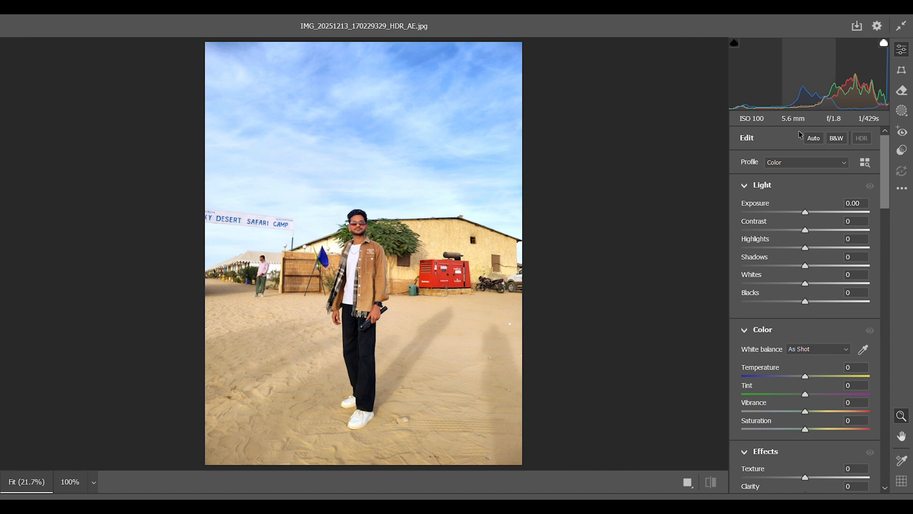
{"action": "scroll", "coordinate": [783, 165], "scroll_direction": "down", "scroll_amount": 4}
{"action": "scroll", "coordinate": [783, 165], "scroll_direction": "up", "scroll_amount": 4}
{"action": "left_click_drag", "start_coordinate": [805, 212], "coordinate": [806, 214]}
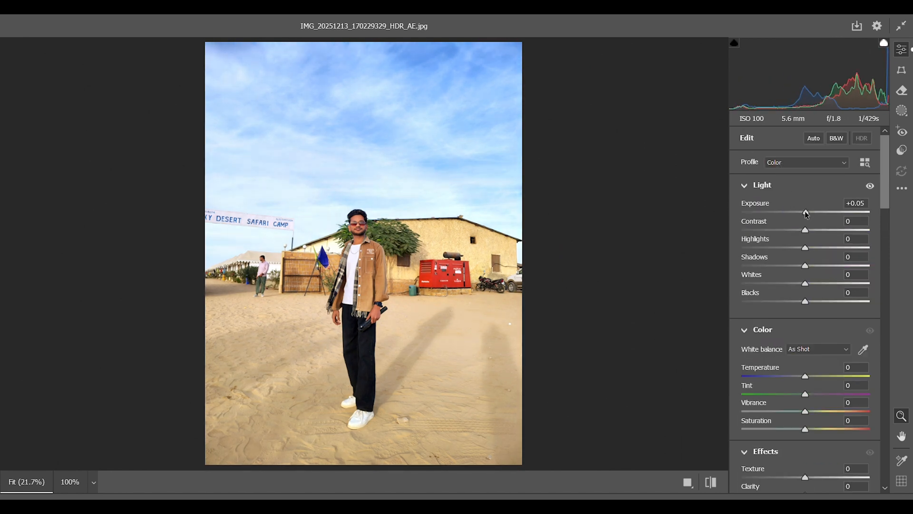
Step: Set the light adjustments to Contrast -71, Highlights -51, Shadows +6, Whites -22 and Blacks +8
{"action": "left_click", "coordinate": [360, 223]}
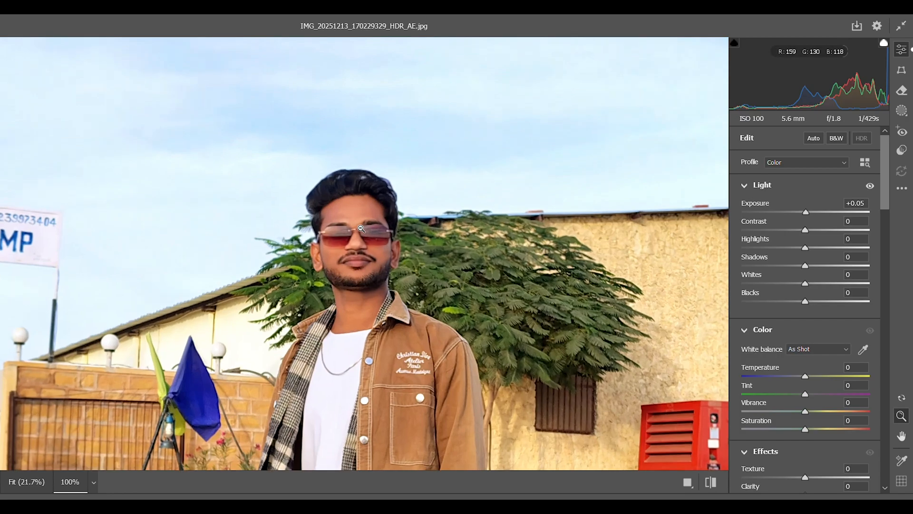
{"action": "left_click_drag", "start_coordinate": [803, 230], "coordinate": [754, 217]}
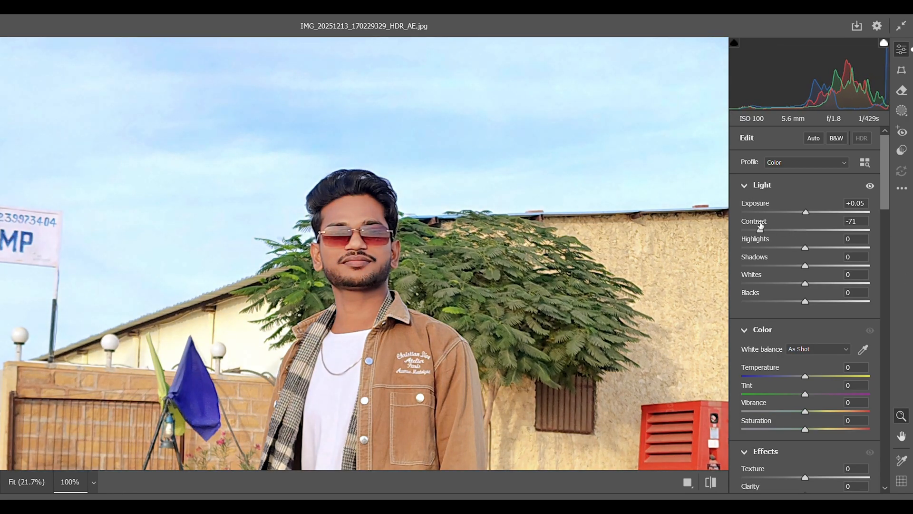
{"action": "scroll", "coordinate": [789, 224], "scroll_direction": "down", "scroll_amount": 5}
{"action": "scroll", "coordinate": [789, 221], "scroll_direction": "up", "scroll_amount": 5}
{"action": "left_click_drag", "start_coordinate": [805, 247], "coordinate": [810, 301]}
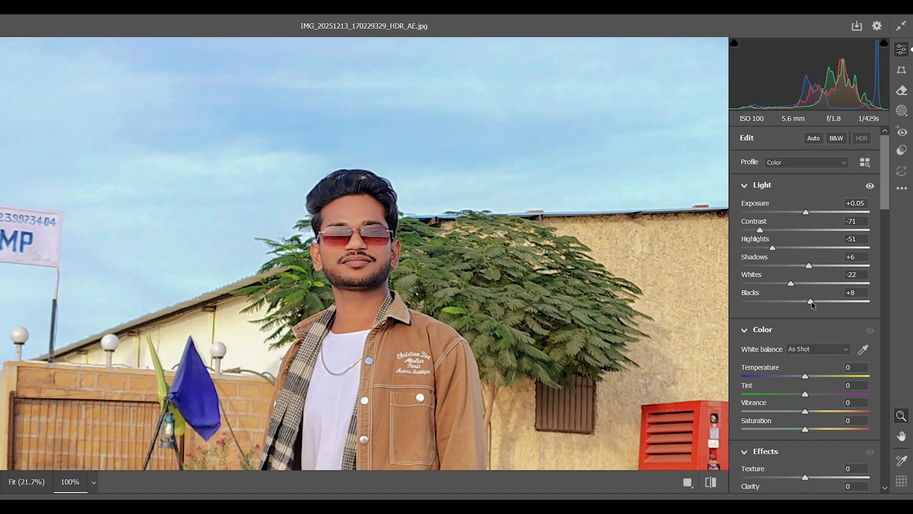
Step: Try setting the white balance by sampling the tree foliage beside the man, and undo it
{"action": "scroll", "coordinate": [795, 328], "scroll_direction": "down", "scroll_amount": 3}
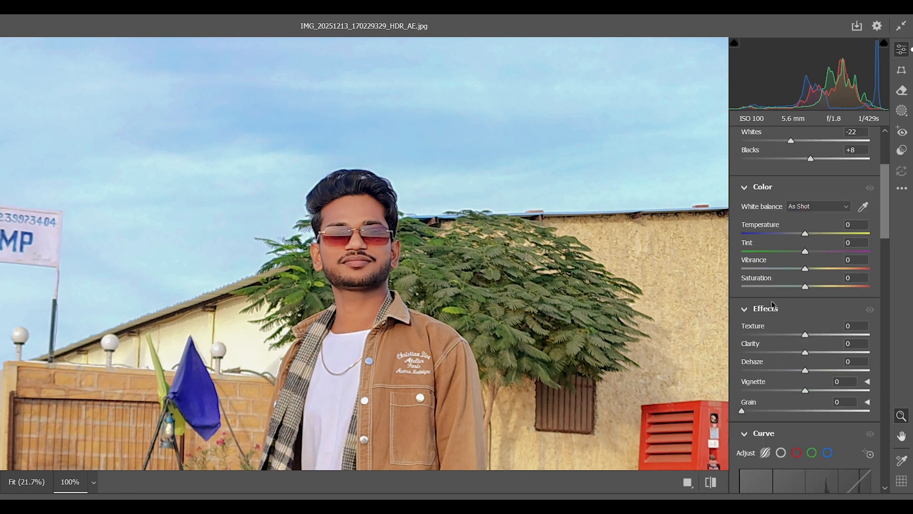
{"action": "left_click", "coordinate": [862, 207]}
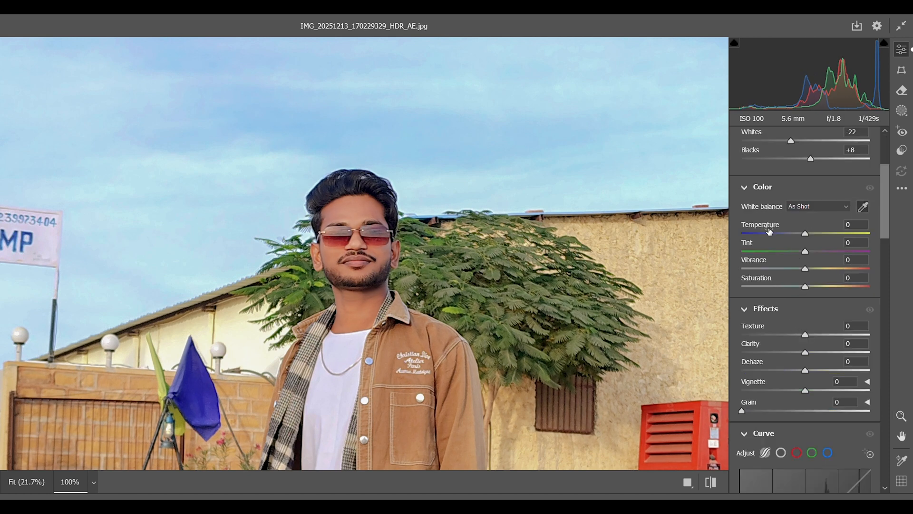
{"action": "left_click", "coordinate": [446, 238]}
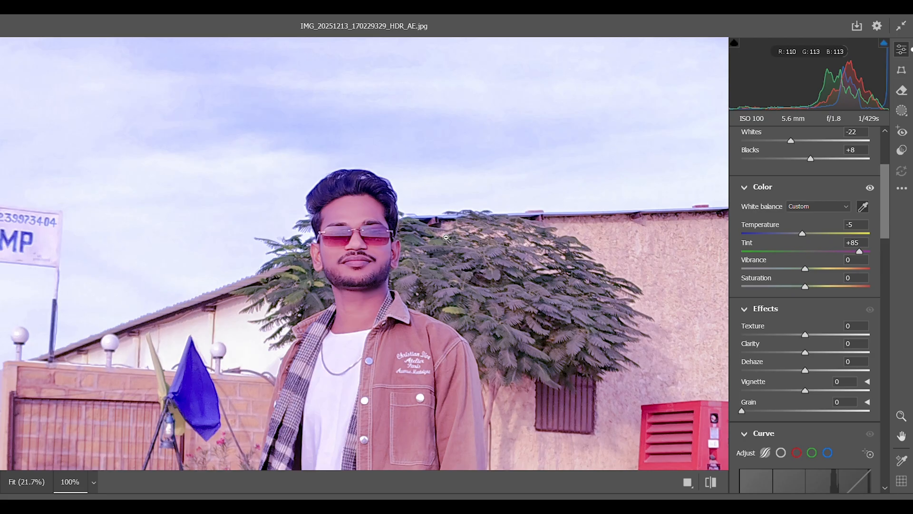
{"action": "key", "text": "ctrl+z"}
Step: Set the effects to Texture -64, Clarity -3 and Dehaze +11, and test the Vignette and Grain
{"action": "scroll", "coordinate": [804, 264], "scroll_direction": "down", "scroll_amount": 2}
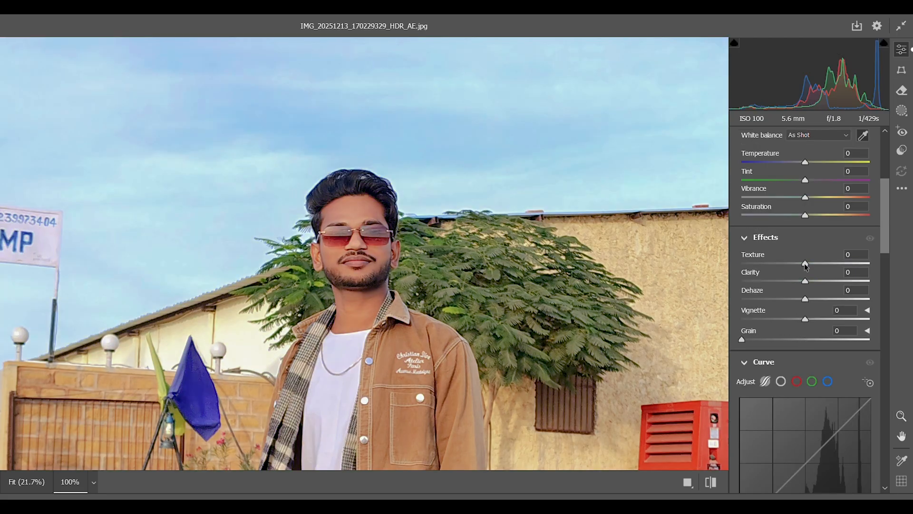
{"action": "left_click_drag", "start_coordinate": [804, 264], "coordinate": [734, 312]}
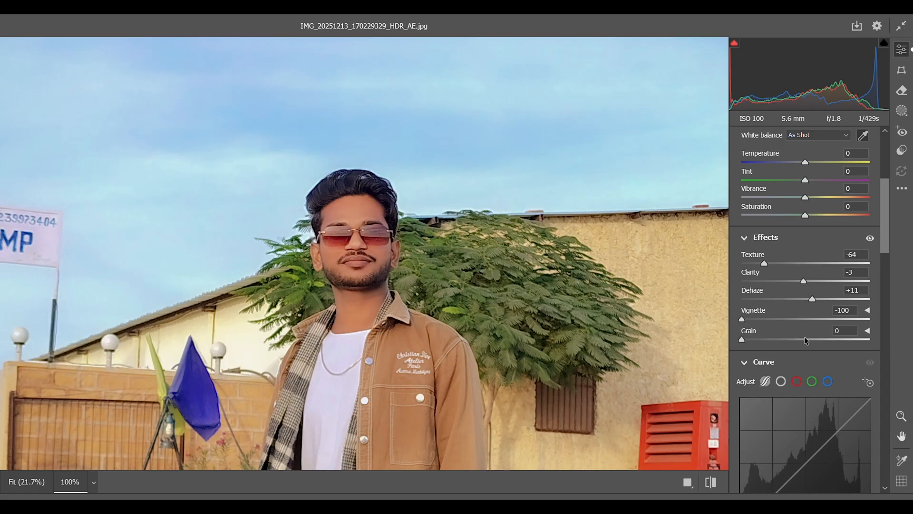
{"action": "scroll", "coordinate": [804, 336], "scroll_direction": "down", "scroll_amount": 2}
{"action": "left_click_drag", "start_coordinate": [741, 268], "coordinate": [775, 266]}
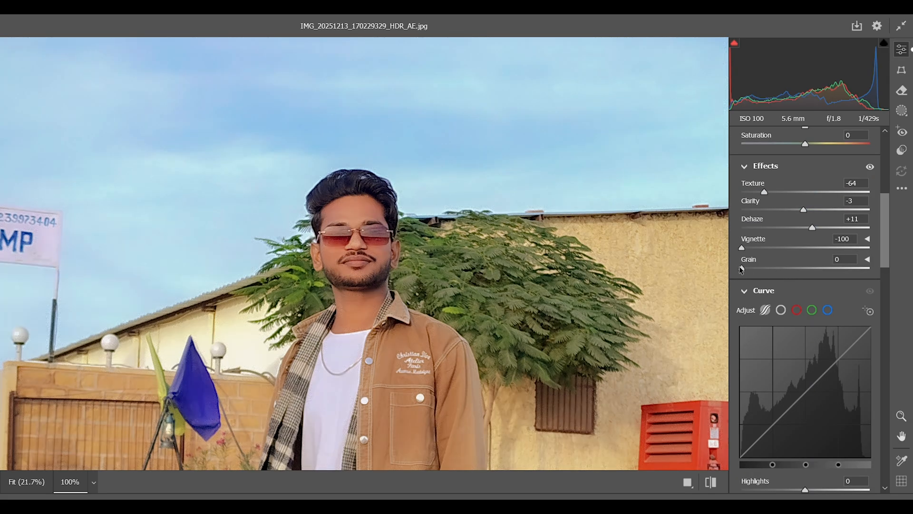
Step: Shape the parametric tone curve with Highlights -7, Lights -27, Darks -11 and Shadows +19
{"action": "scroll", "coordinate": [761, 290], "scroll_direction": "down", "scroll_amount": 8}
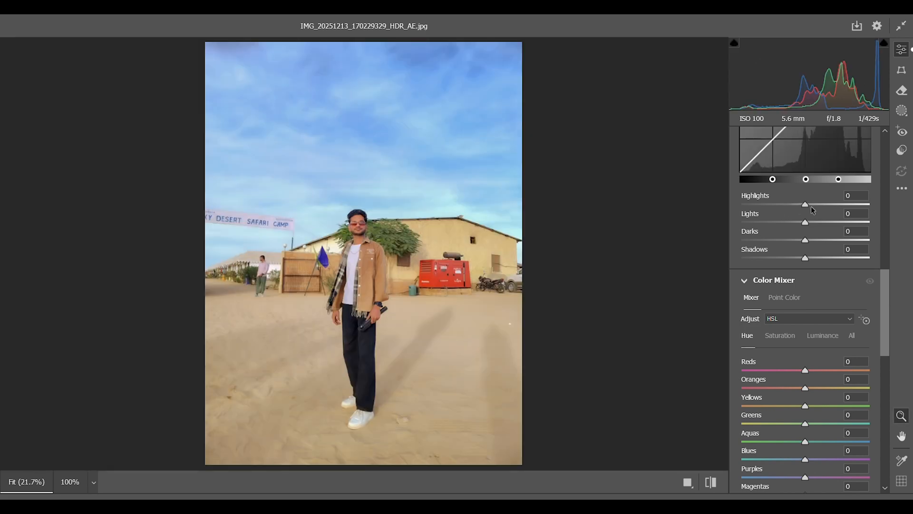
{"action": "left_click_drag", "start_coordinate": [806, 204], "coordinate": [788, 223]}
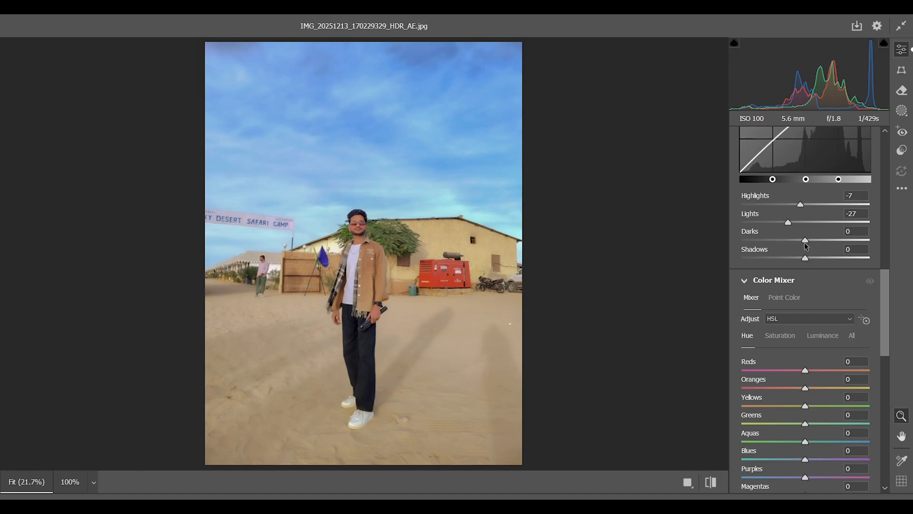
{"action": "left_click_drag", "start_coordinate": [809, 236], "coordinate": [817, 260]}
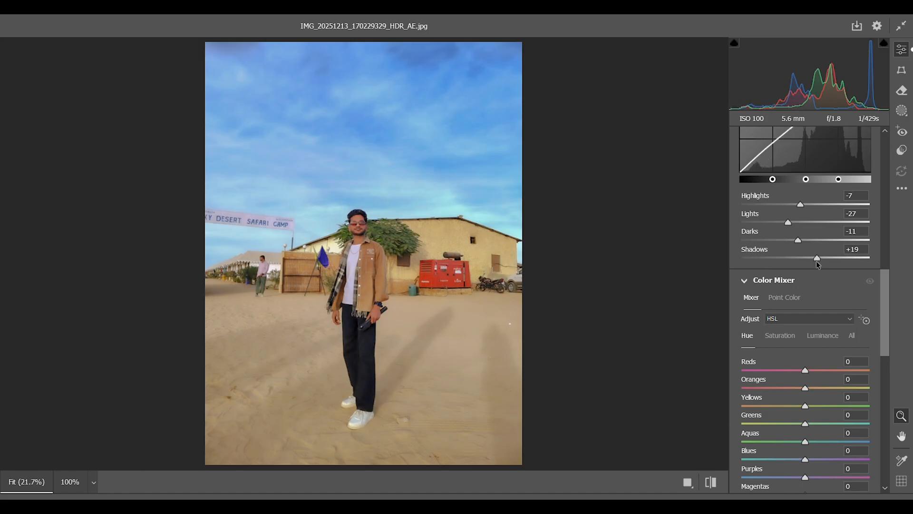
Step: Shift the Color Mixer hues, setting Greens to +26 and Aquas to -11 and raising Oranges slightly
{"action": "scroll", "coordinate": [816, 261], "scroll_direction": "down", "scroll_amount": 5}
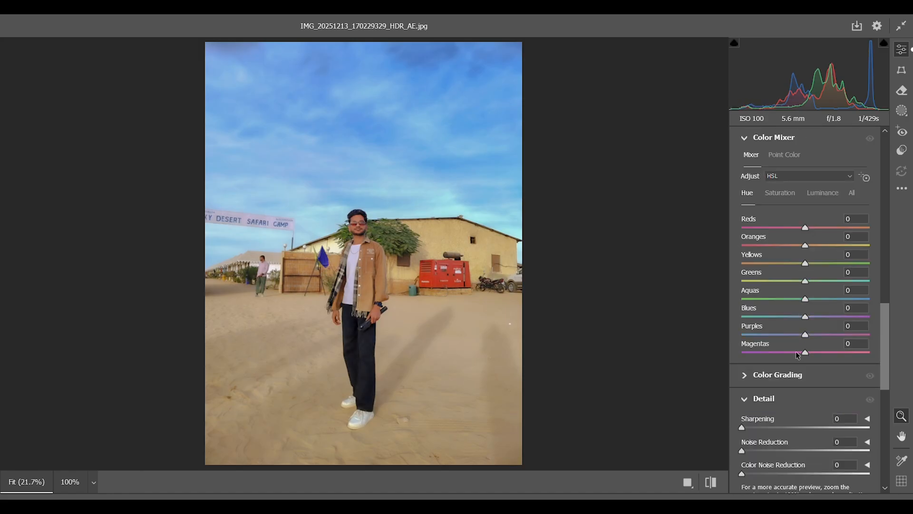
{"action": "left_click_drag", "start_coordinate": [806, 300], "coordinate": [822, 283]}
{"action": "left_click_drag", "start_coordinate": [805, 245], "coordinate": [812, 247]}
Step: Set the photo's detail to Sharpening 42, Noise Reduction 21 and Color Noise Reduction 100, checking the face up close
{"action": "scroll", "coordinate": [807, 355], "scroll_direction": "down", "scroll_amount": 3}
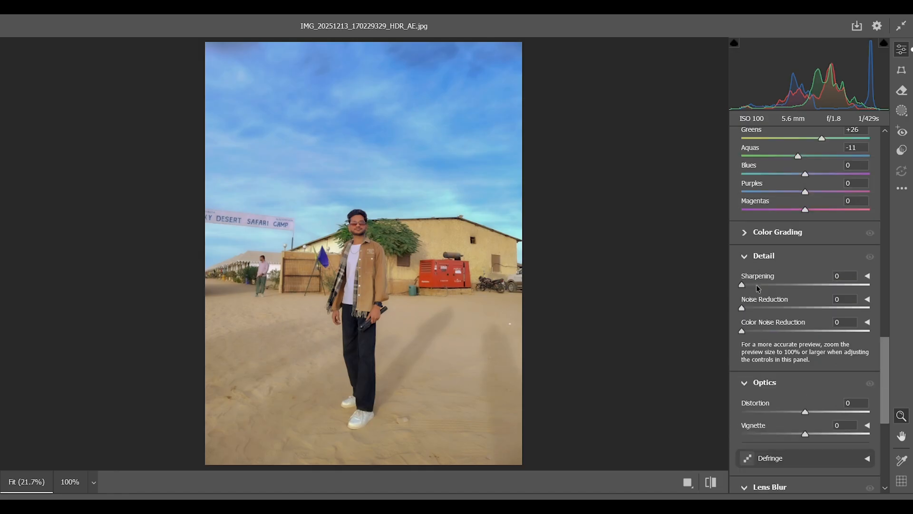
{"action": "left_click_drag", "start_coordinate": [742, 284], "coordinate": [892, 335]}
{"action": "left_click", "coordinate": [356, 227]}
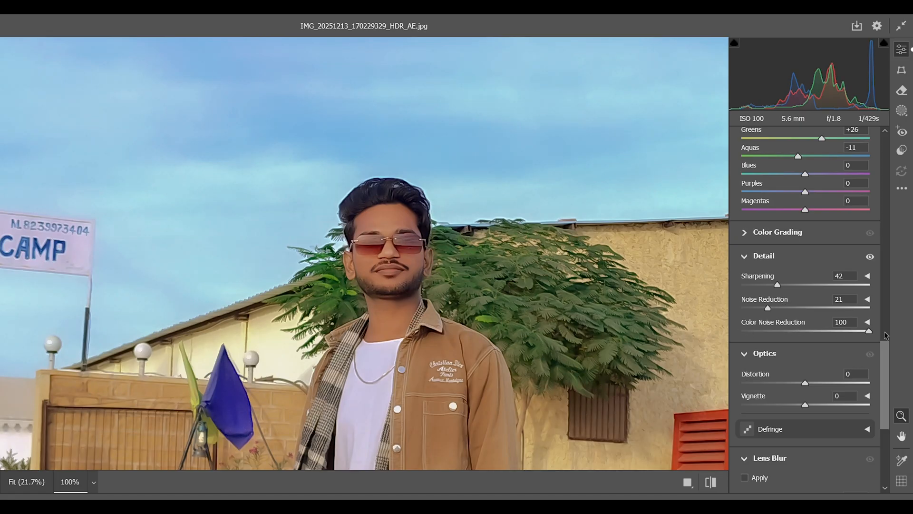
Step: Turn on Lens Blur for the photo and dismiss the AI Edit Status tip
{"action": "scroll", "coordinate": [807, 363], "scroll_direction": "down", "scroll_amount": 3}
{"action": "scroll", "coordinate": [802, 255], "scroll_direction": "down", "scroll_amount": 2}
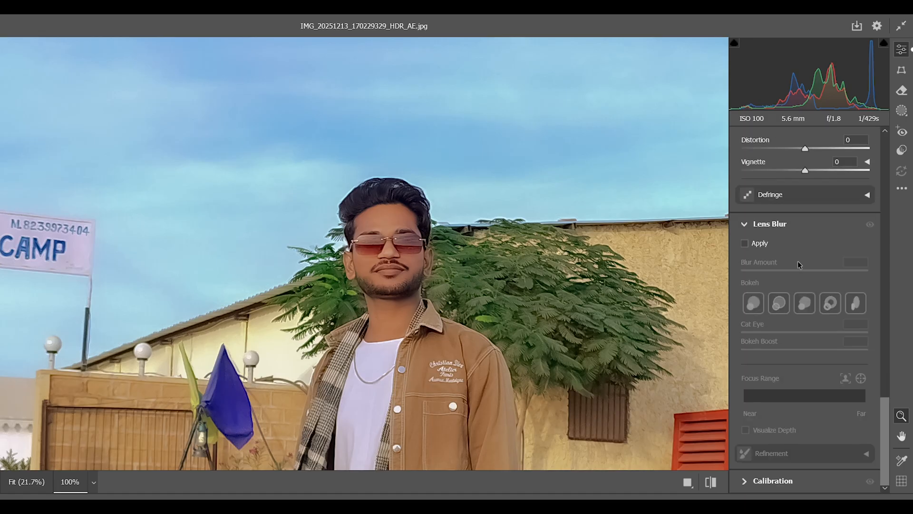
{"action": "left_click", "coordinate": [745, 243]}
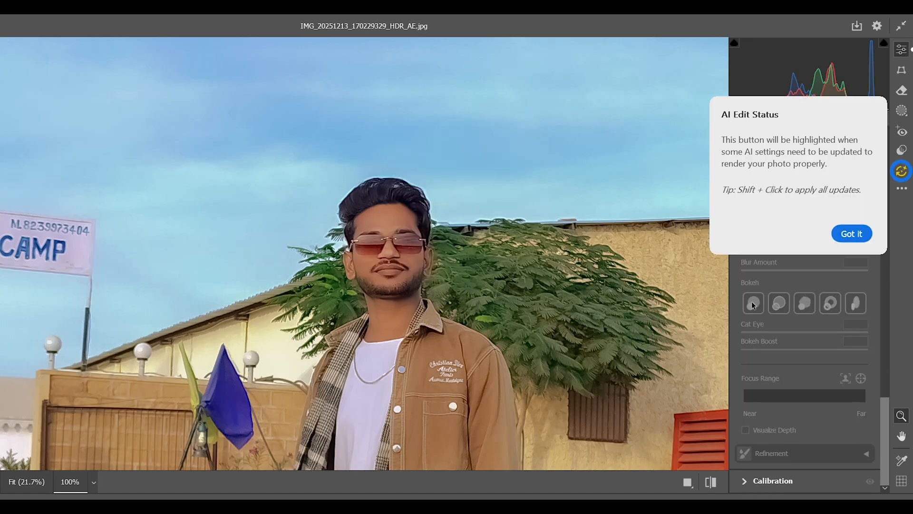
{"action": "left_click", "coordinate": [859, 236]}
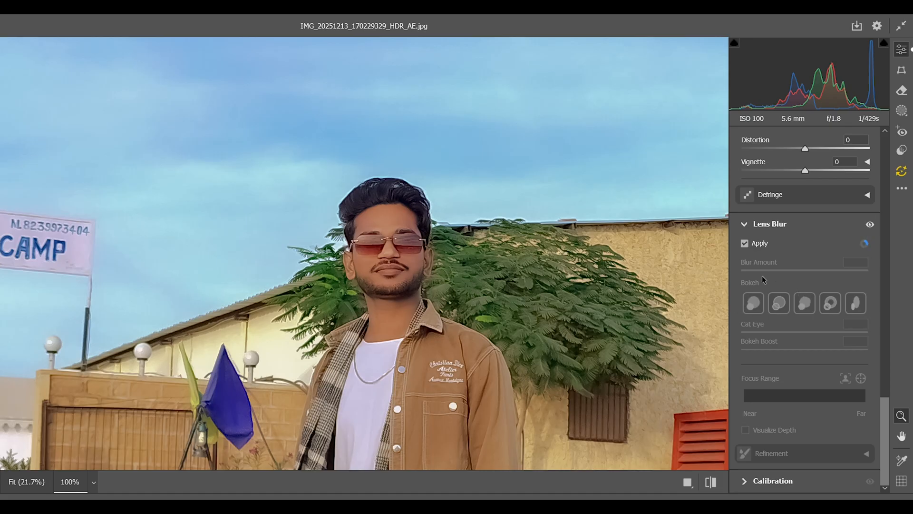
Step: Lower the Lens Blur amount to about 6 and apply the Camera Raw edits to the photo
{"action": "left_click", "coordinate": [743, 484]}
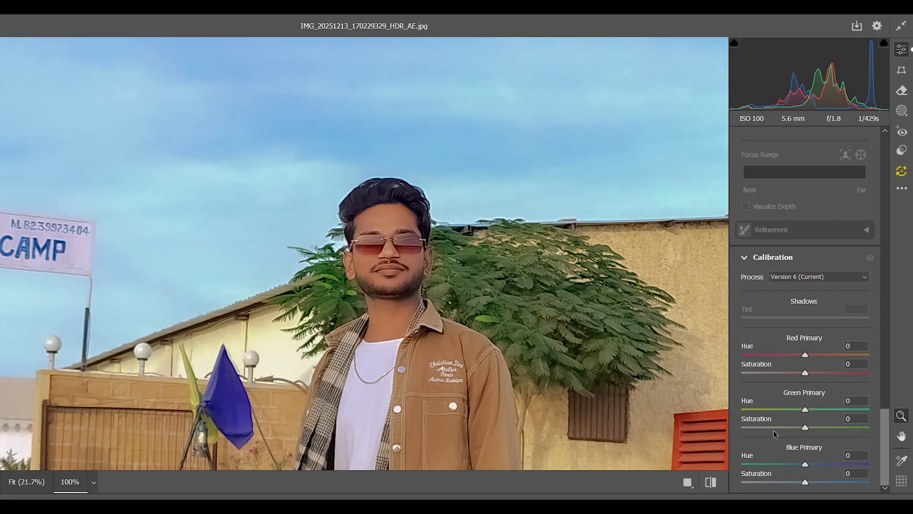
{"action": "scroll", "coordinate": [774, 432], "scroll_direction": "up", "scroll_amount": 2}
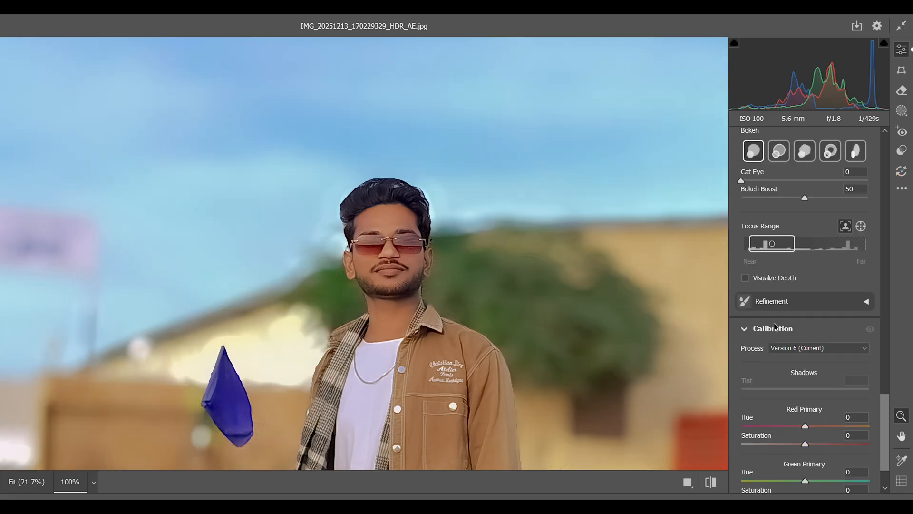
{"action": "scroll", "coordinate": [774, 326], "scroll_direction": "up", "scroll_amount": 6}
{"action": "scroll", "coordinate": [776, 309], "scroll_direction": "down", "scroll_amount": 4}
{"action": "scroll", "coordinate": [778, 291], "scroll_direction": "up", "scroll_amount": 2}
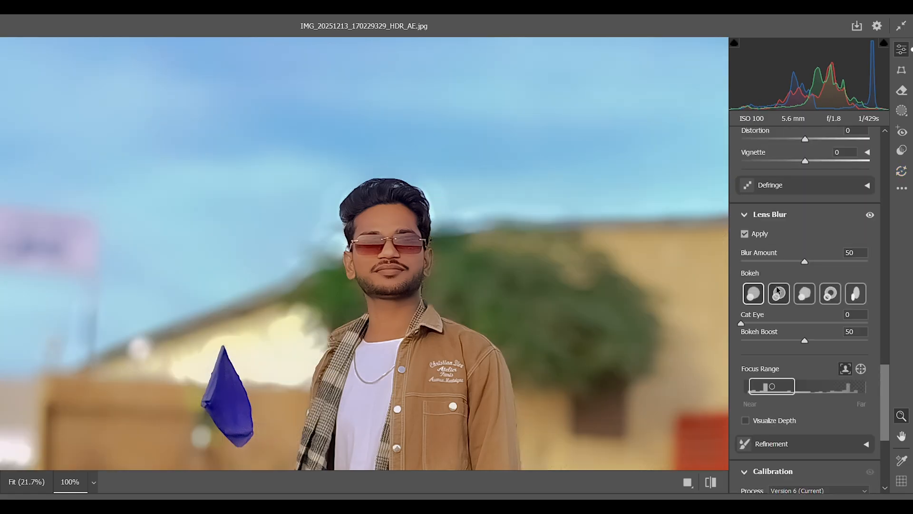
{"action": "left_click_drag", "start_coordinate": [804, 261], "coordinate": [747, 268]}
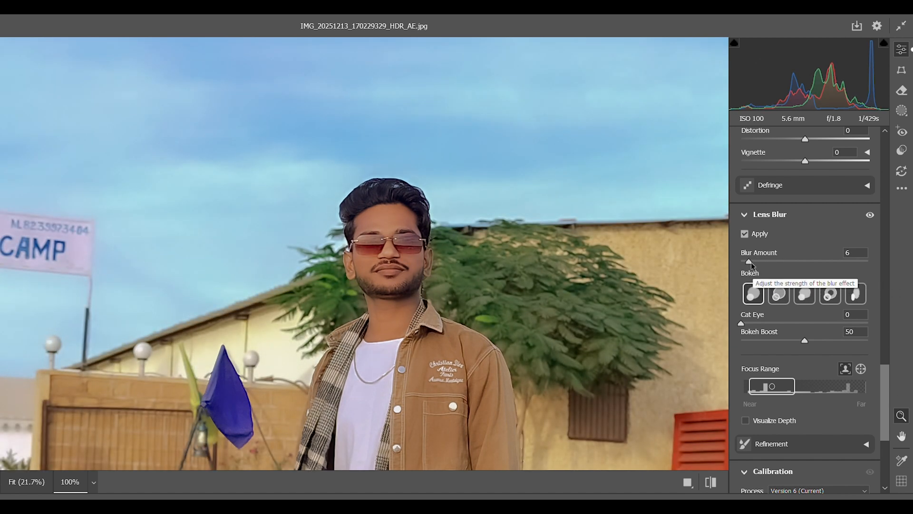
{"action": "left_click_drag", "start_coordinate": [751, 262], "coordinate": [747, 260]}
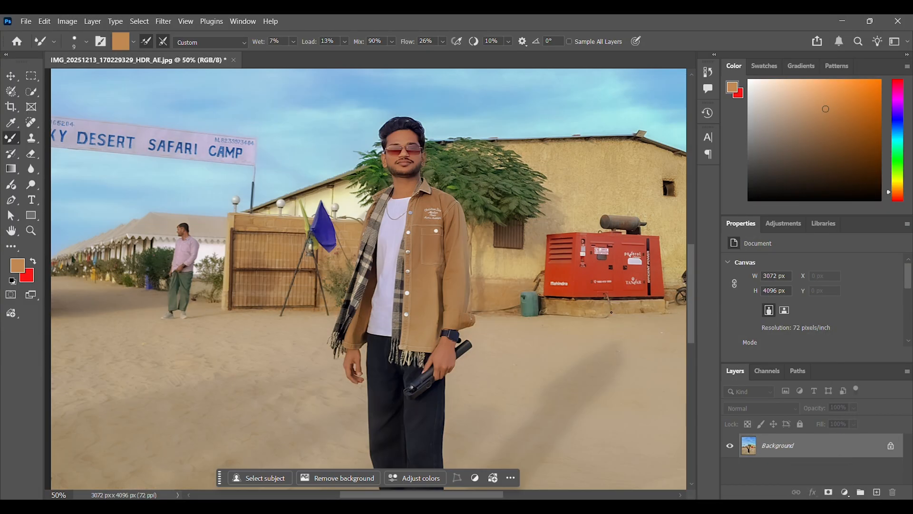
{"action": "key", "text": "ctrl+minus"}
{"action": "key", "text": "ctrl+minus"}
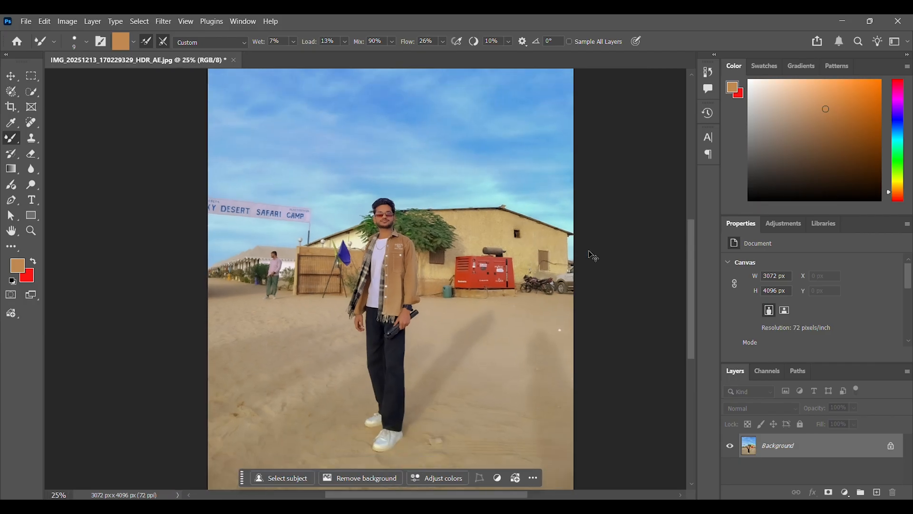
{"action": "key", "text": "ctrl+minus"}
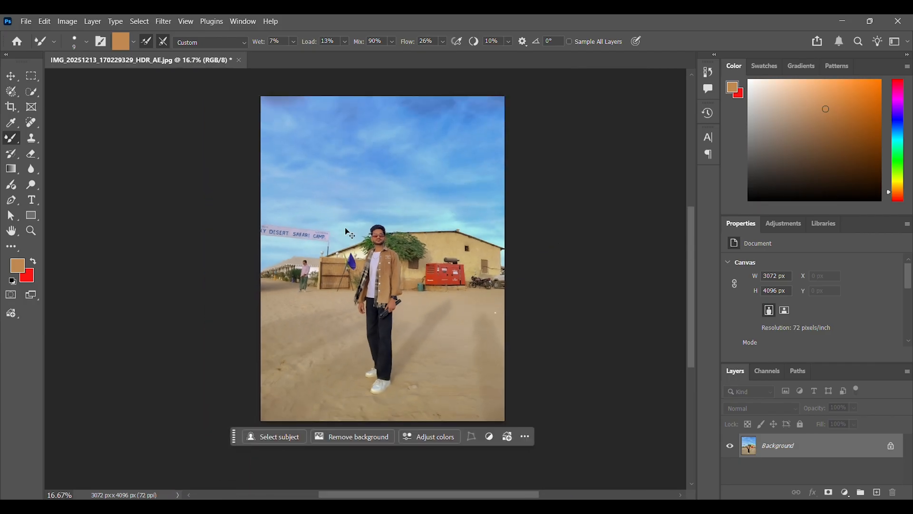
{"action": "key", "text": "ctrl+plus"}
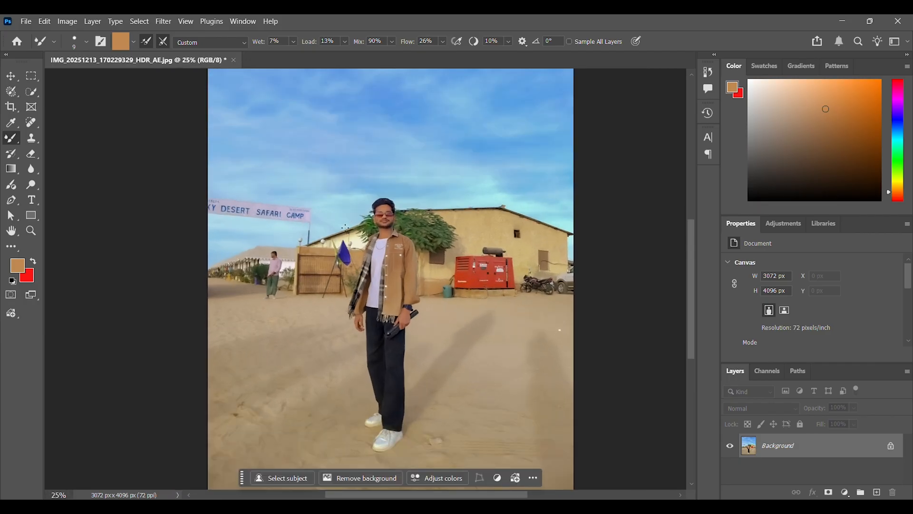